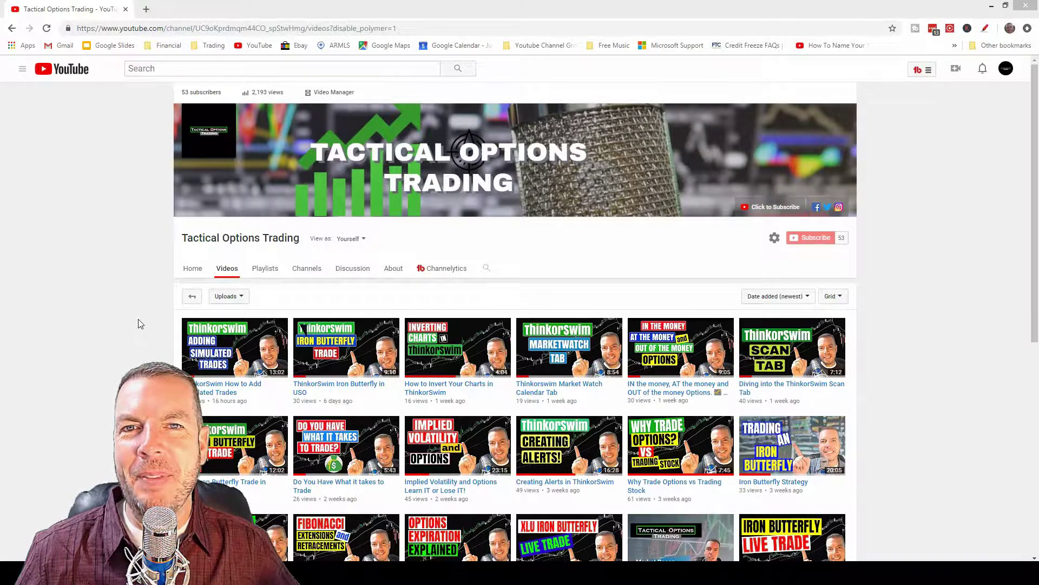
Step: Look through the channel's uploaded videos and mark the Subscribe button
click(138, 320)
scroll(138, 320, down, 2)
scroll(139, 323, down, 2)
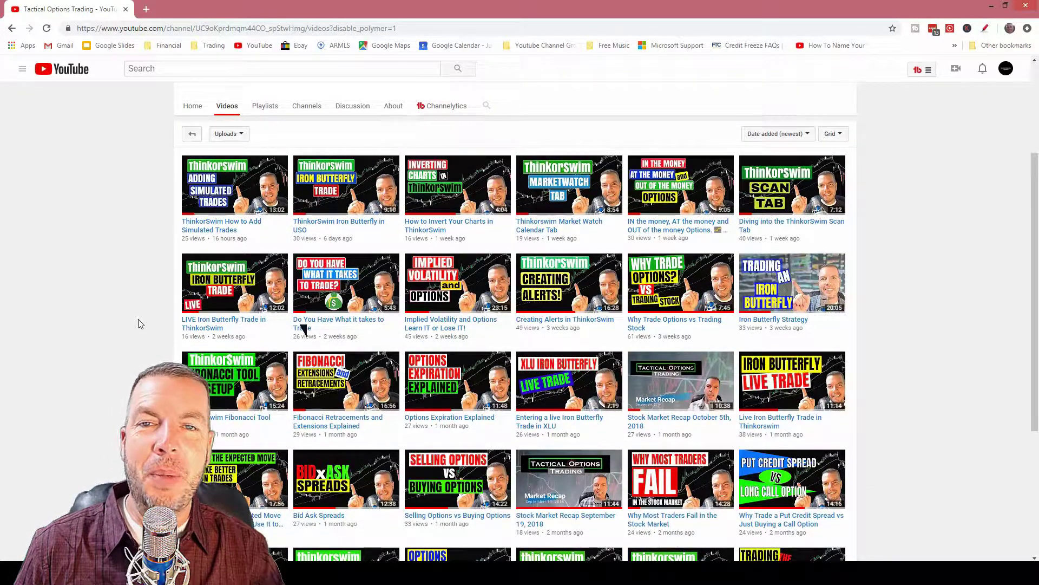
scroll(139, 323, up, 3)
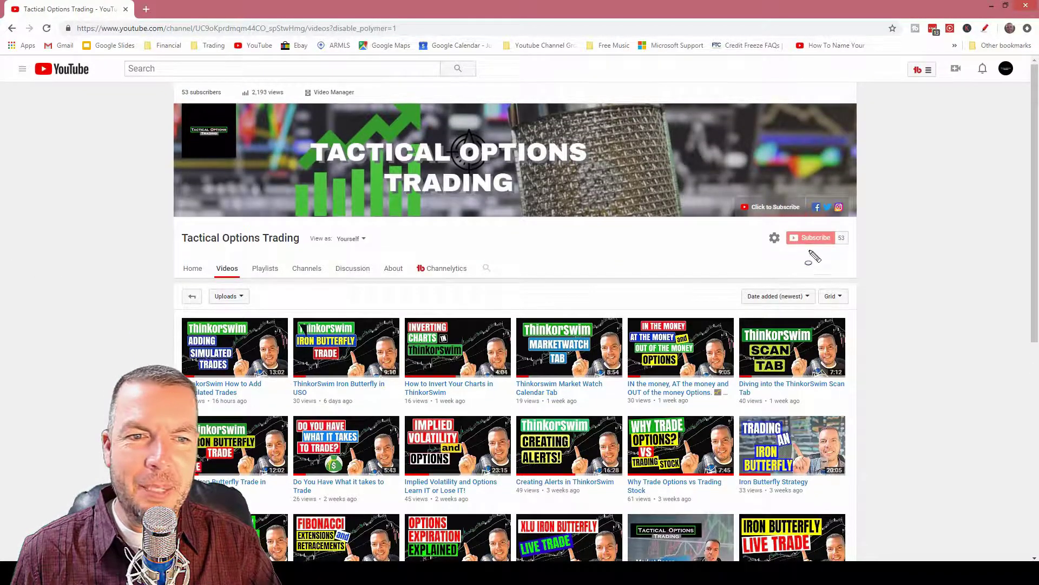
mouse_move(806, 209)
mouse_down()
mouse_move(817, 248)
mouse_move(872, 273)
mouse_up()
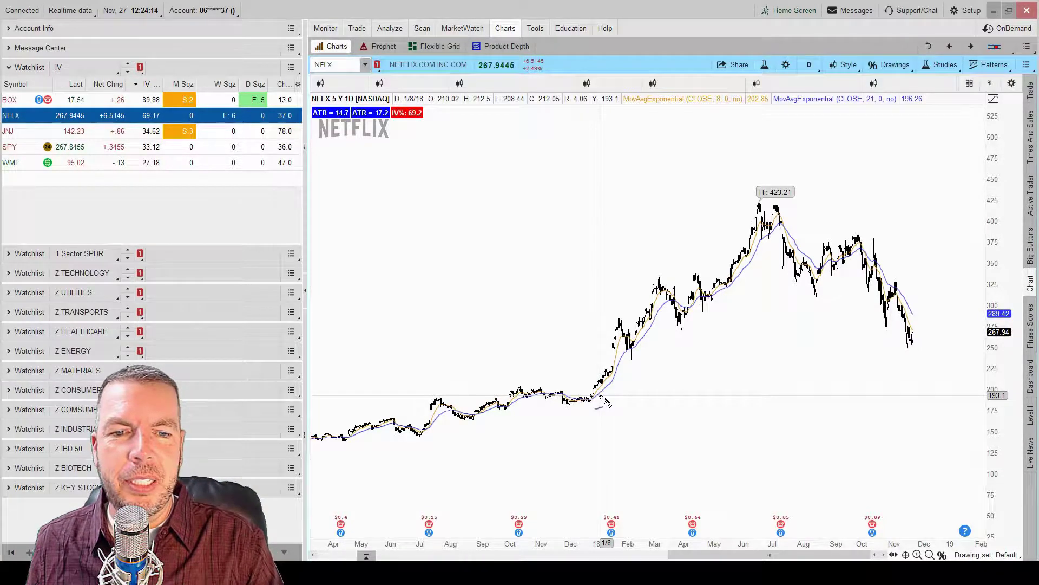
Step: Mark the stretch from January 2018 to the latest candle on the NFLX chart, then mark the preceding stretch with pen strokes
drag(612, 299, 612, 378)
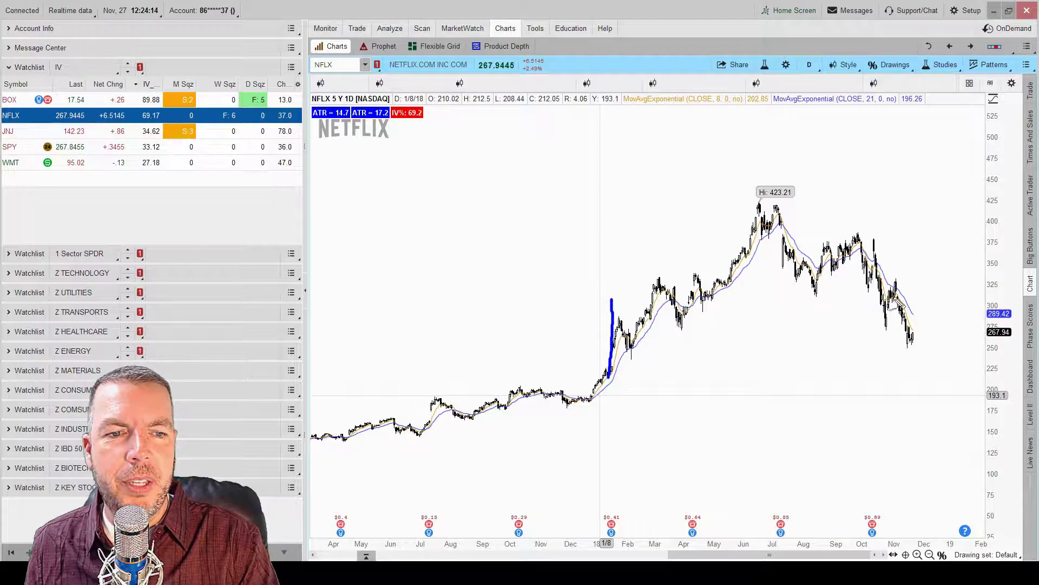
drag(914, 275, 923, 375)
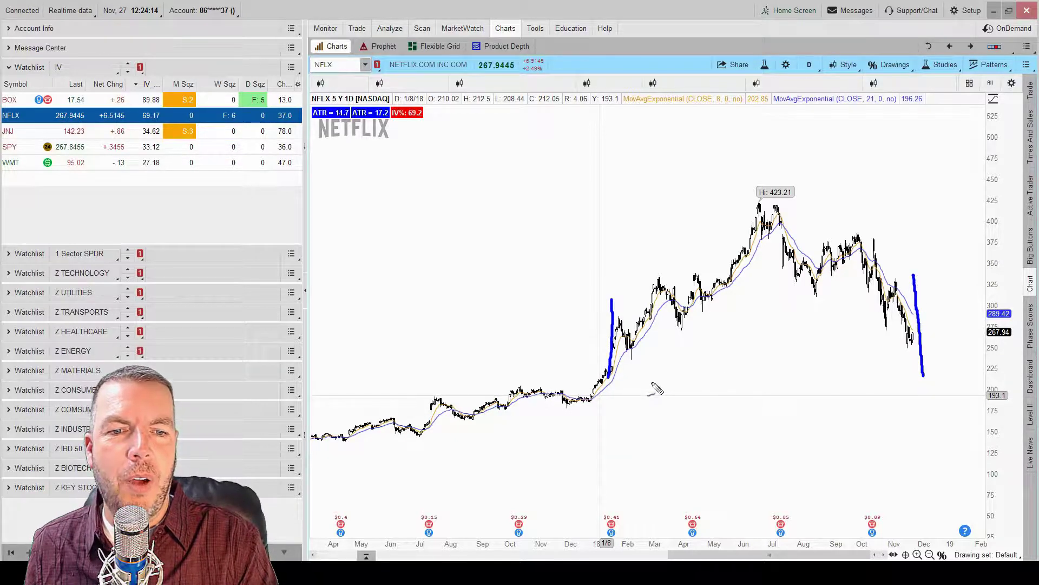
drag(652, 379, 873, 366)
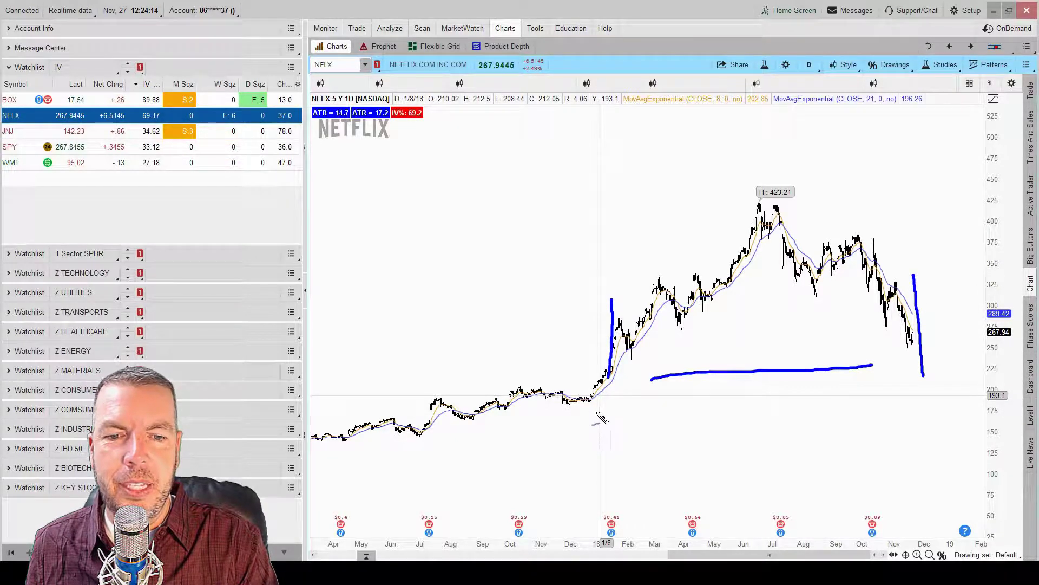
mouse_move(598, 413)
mouse_down()
mouse_move(441, 417)
mouse_move(472, 426)
mouse_up()
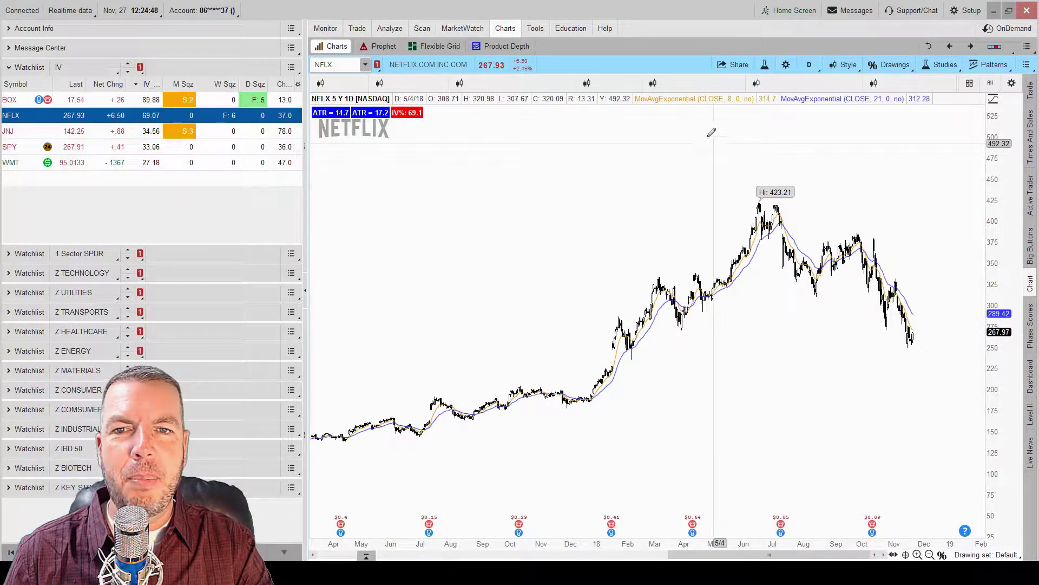
Step: Show the NFLX option chain and draw an arrow to the 28 DEC 18 expiration's implied volatility
click(357, 28)
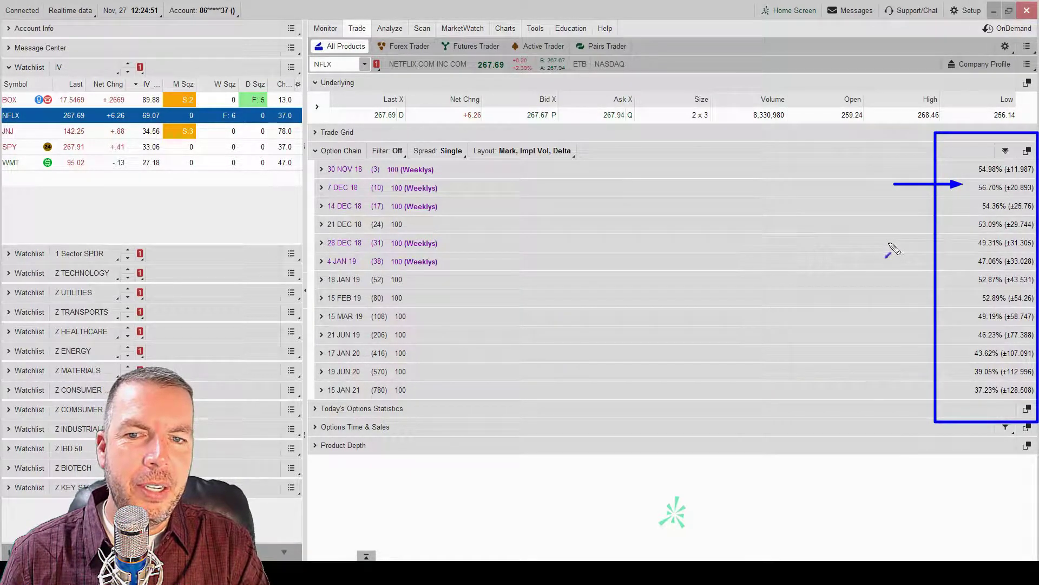
drag(910, 243, 969, 243)
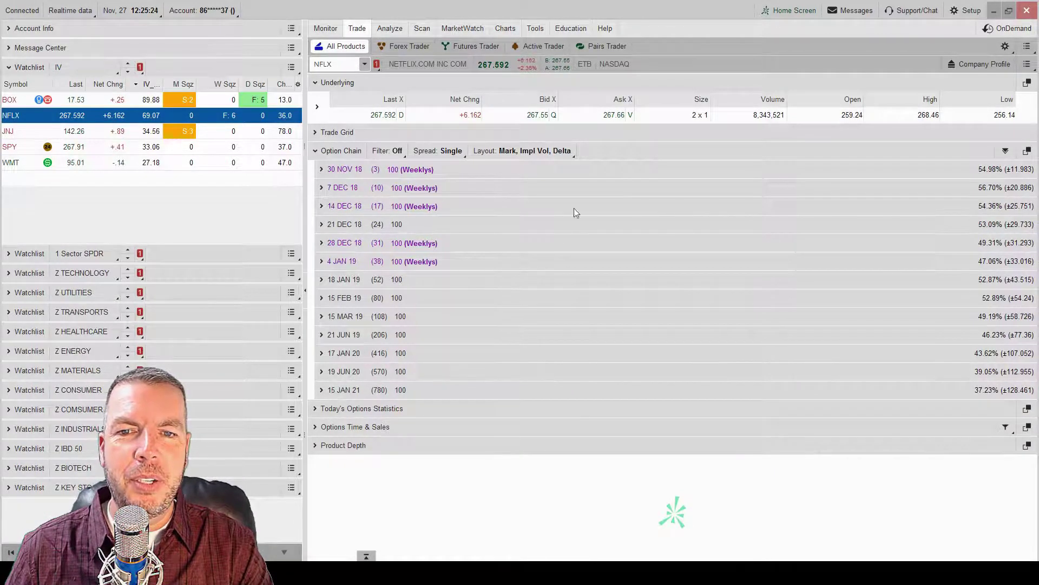
Step: Expand the NFLX 7 DEC 18 expiration, box its out-of-the-money calls and puts, point to its implied volatility, and collapse it
click(344, 187)
scroll(482, 348, down, 2)
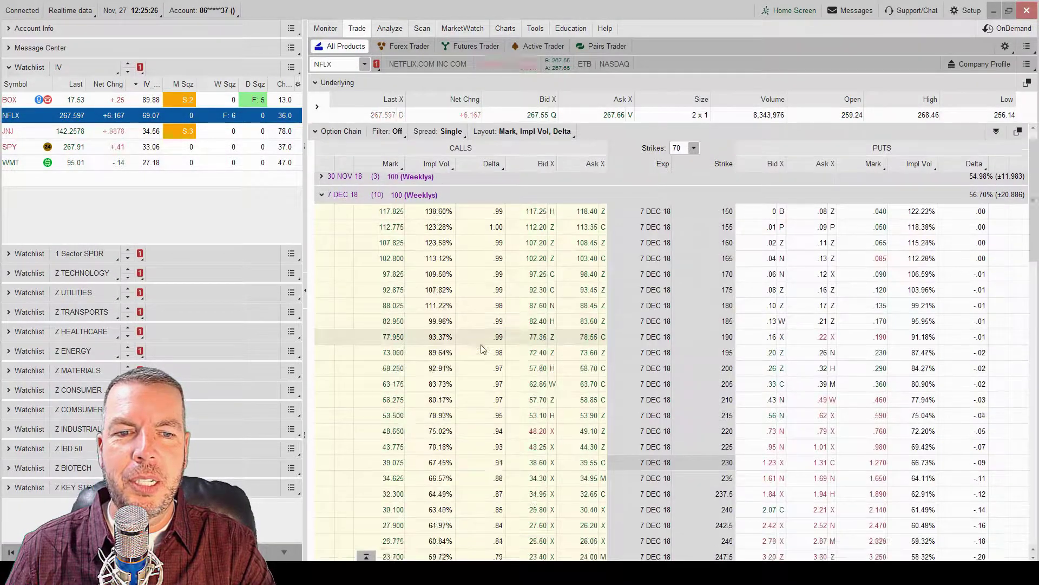
scroll(482, 349, down, 4)
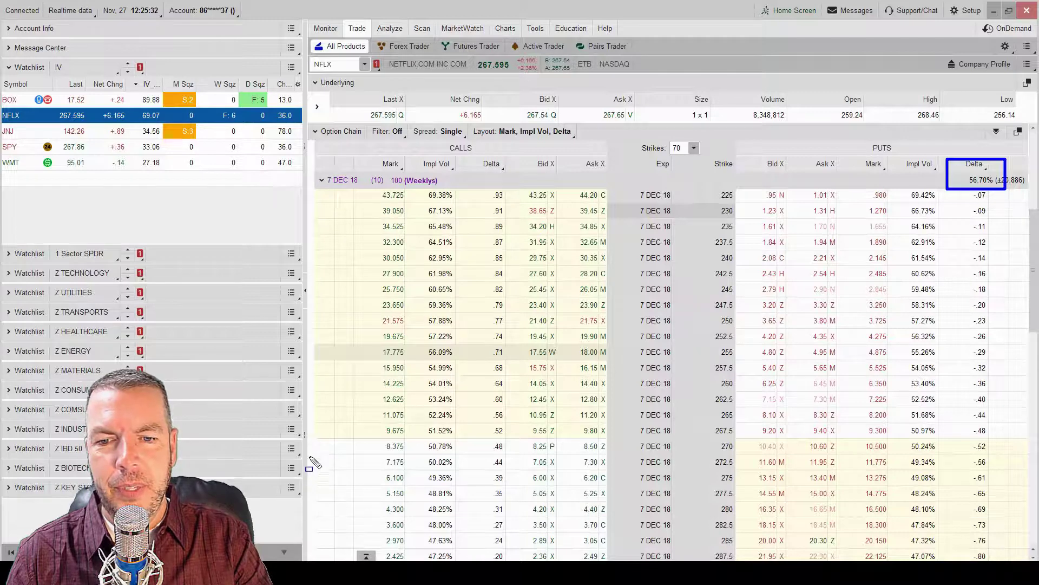
mouse_move(308, 440)
mouse_down()
mouse_move(348, 481)
mouse_move(605, 558)
mouse_up()
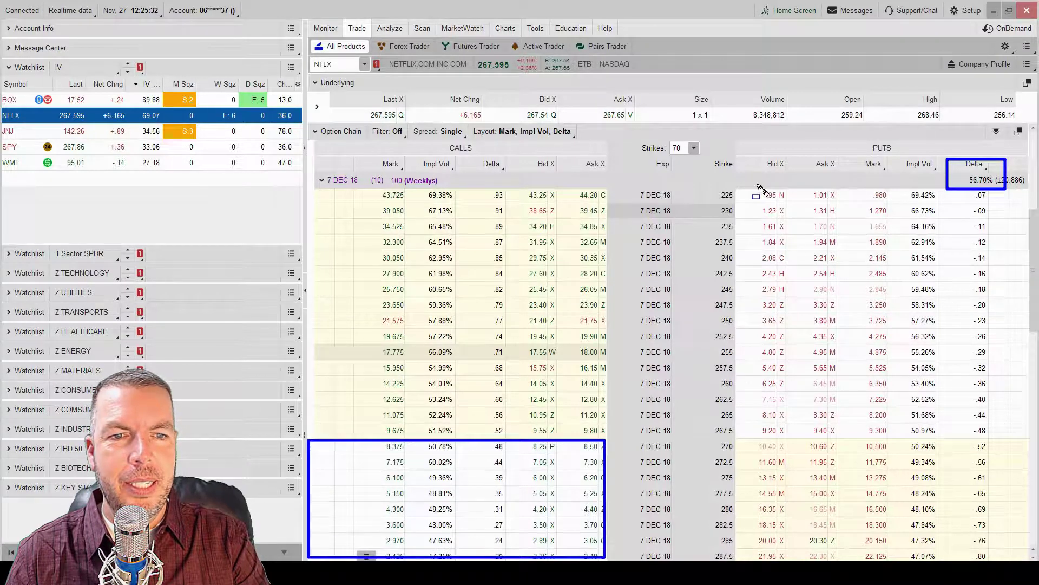
drag(737, 190, 1030, 441)
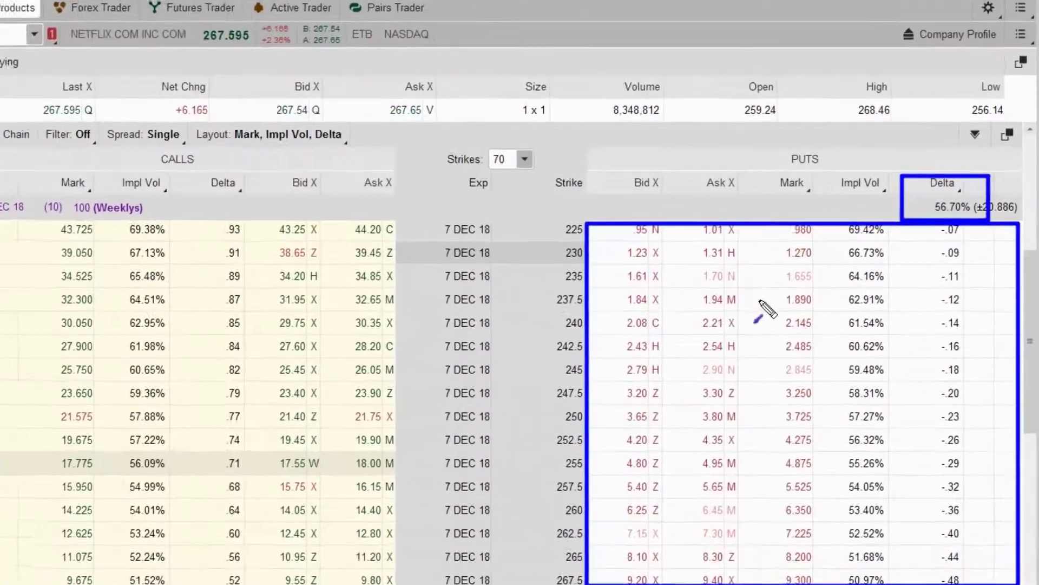
drag(890, 263, 967, 194)
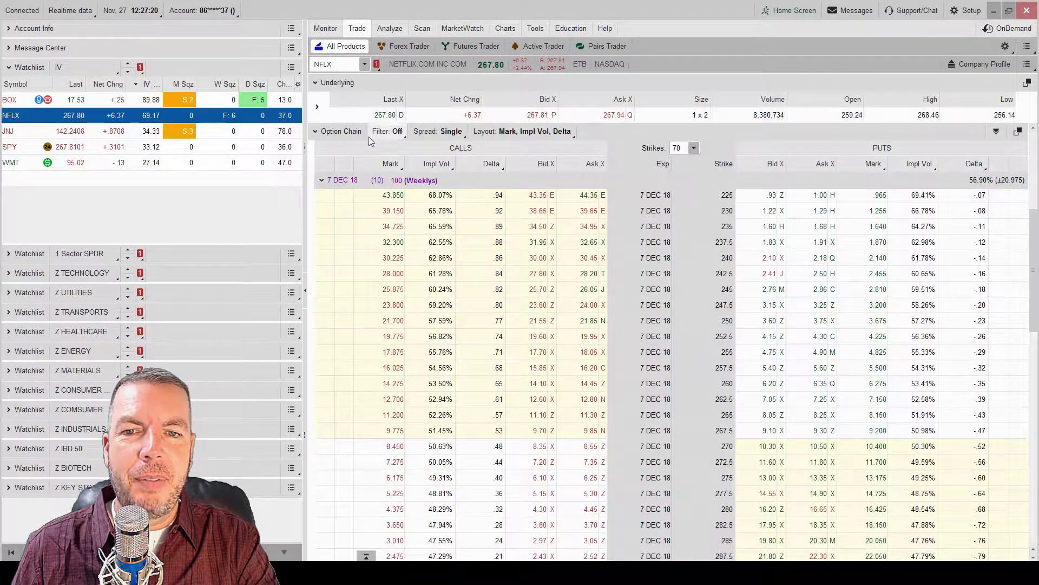
click(346, 177)
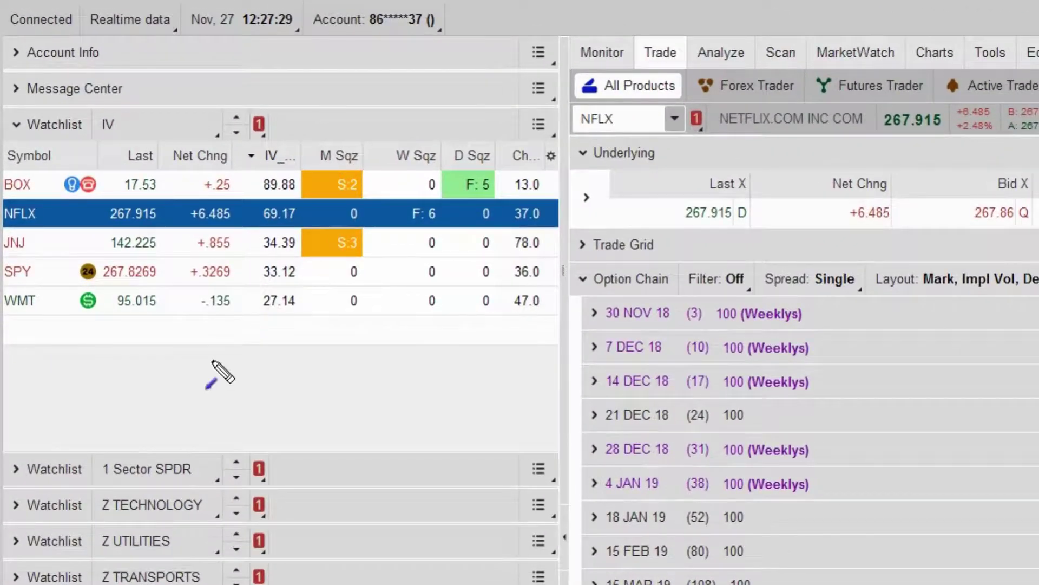
Step: Point to NFLX in the watchlist, load BOX's option chain and mark the implied volatility of 21 DEC 18 and the further expirations
mouse_move(199, 338)
mouse_down()
mouse_move(152, 307)
mouse_move(51, 199)
mouse_move(34, 200)
mouse_up()
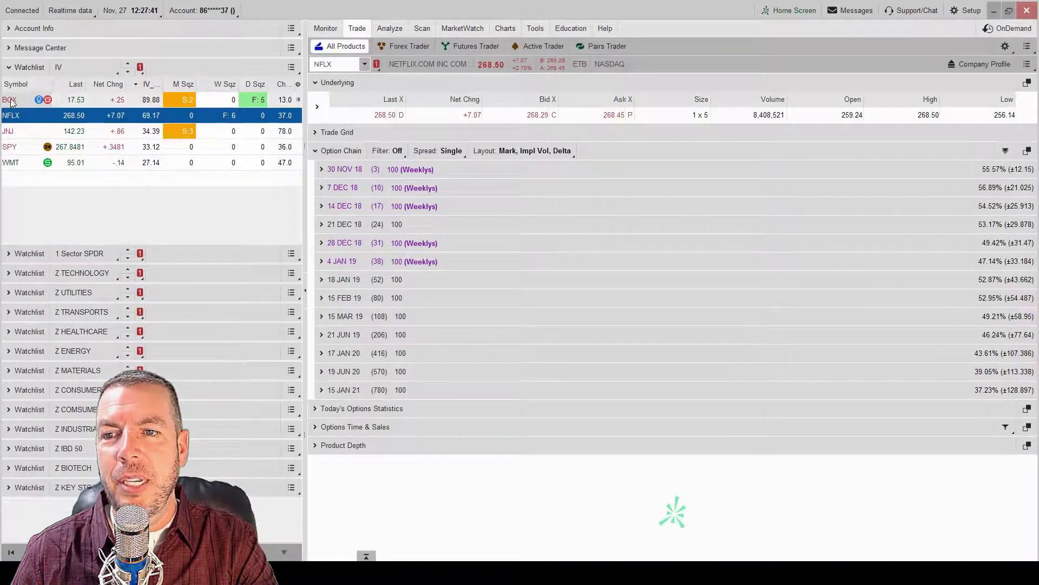
click(38, 103)
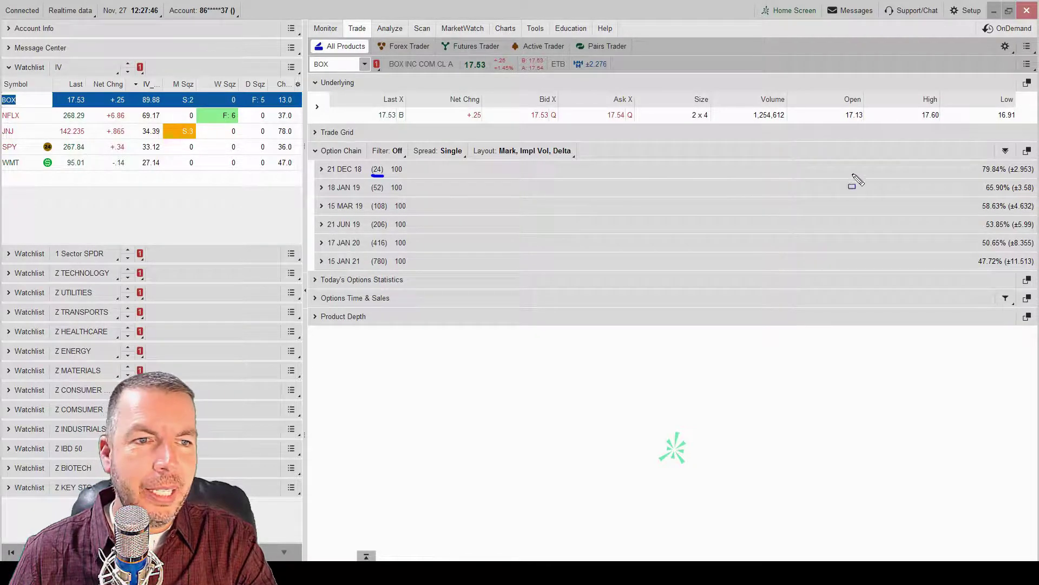
drag(958, 152, 1035, 179)
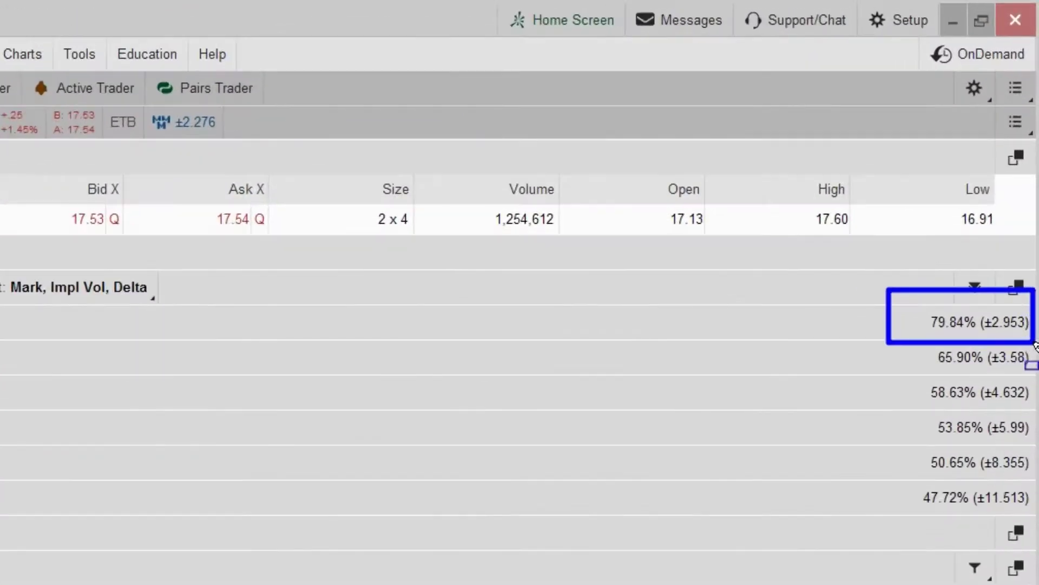
drag(1035, 346, 1038, 342)
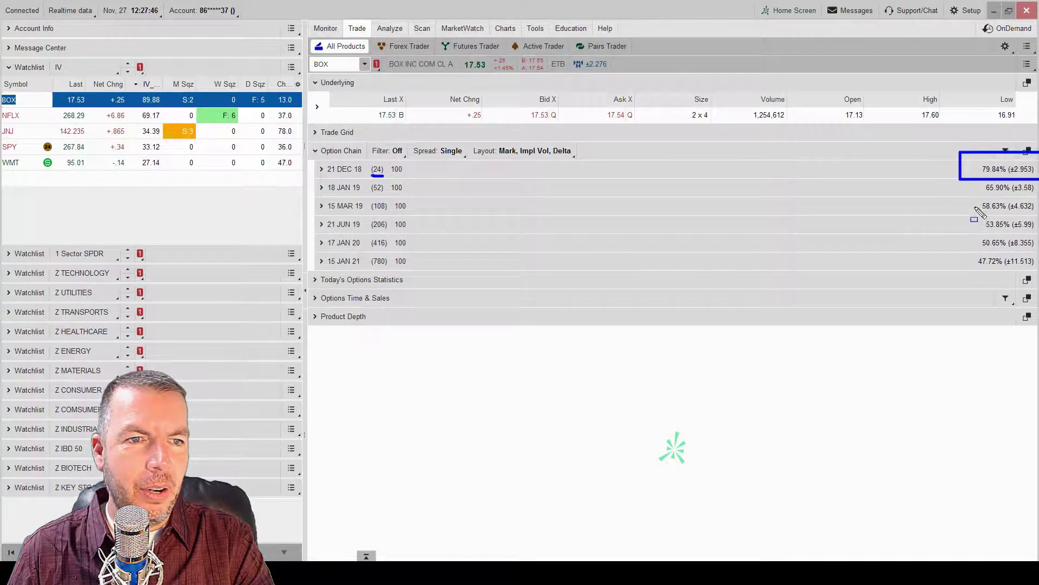
drag(972, 196, 973, 259)
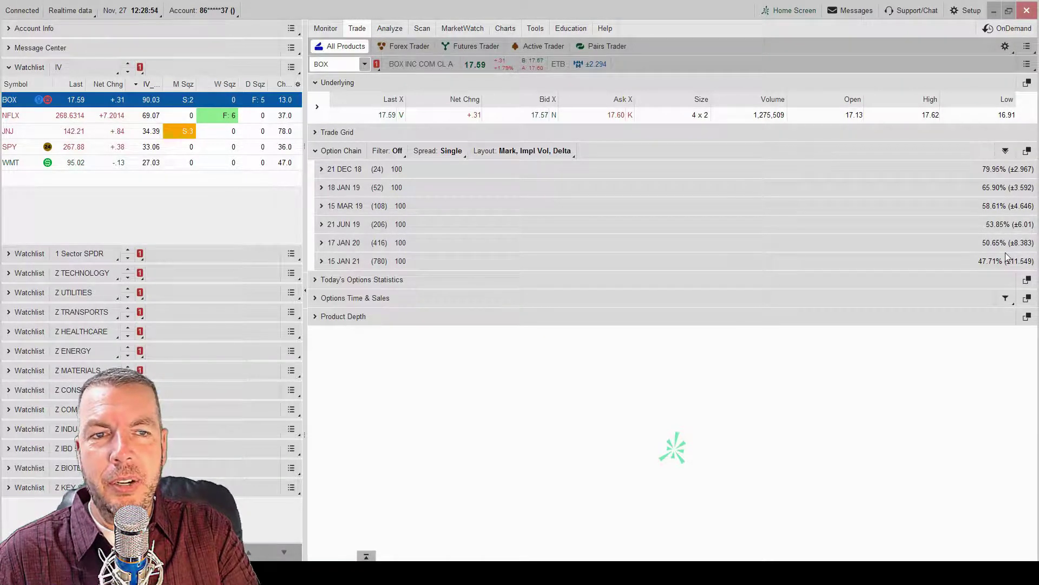
Step: Load the SPY option chain from the watchlist and expand Today's Options Statistics
click(15, 146)
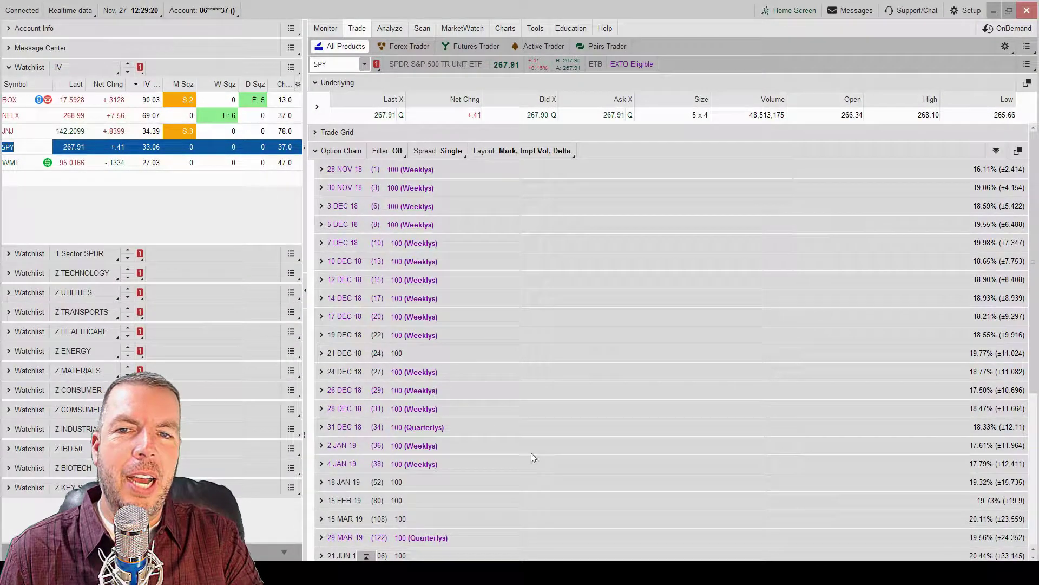
scroll(445, 352, down, 5)
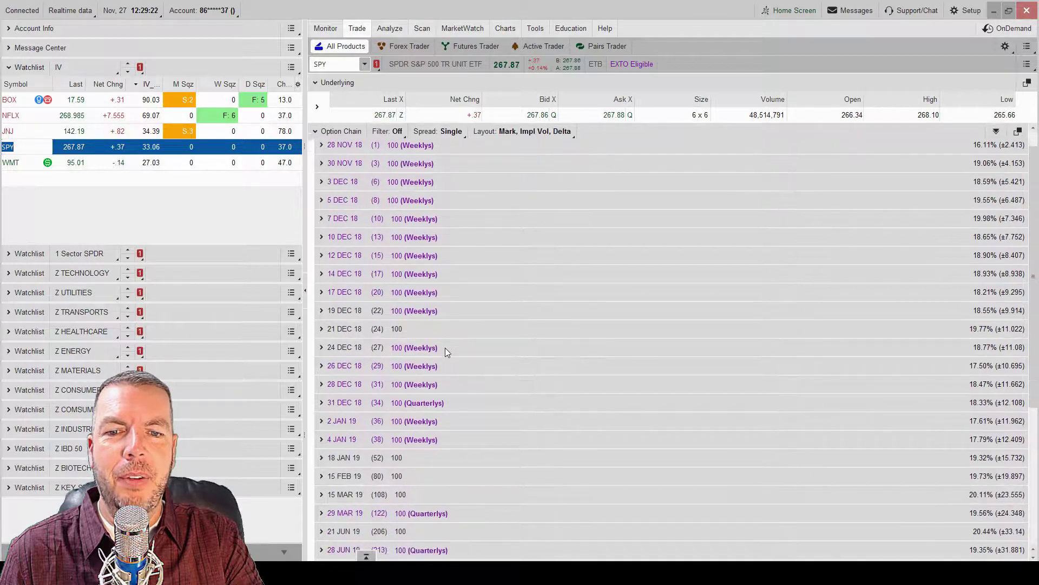
scroll(447, 360, down, 2)
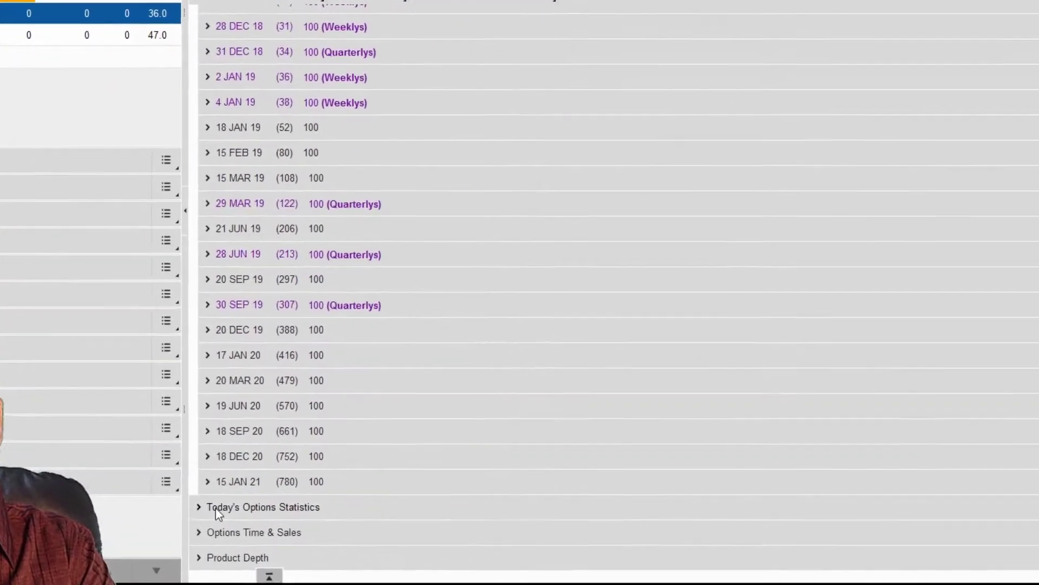
click(265, 507)
scroll(390, 305, down, 5)
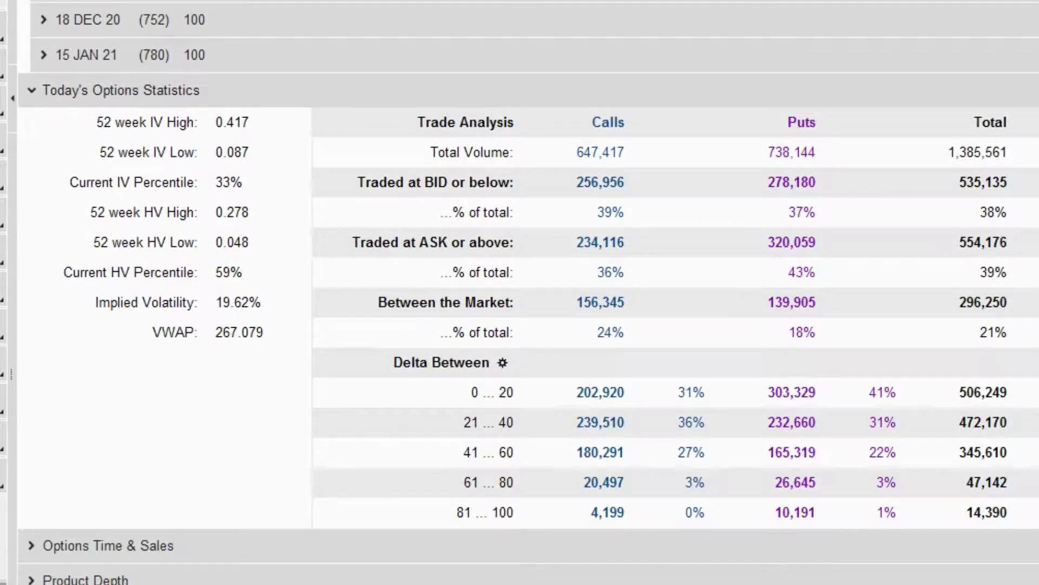
Step: Box SPY's volatility statistics and underline the 52 week IV Low and the Current IV Percentile
mouse_move(38, 95)
mouse_down()
mouse_move(268, 259)
mouse_move(286, 381)
mouse_up()
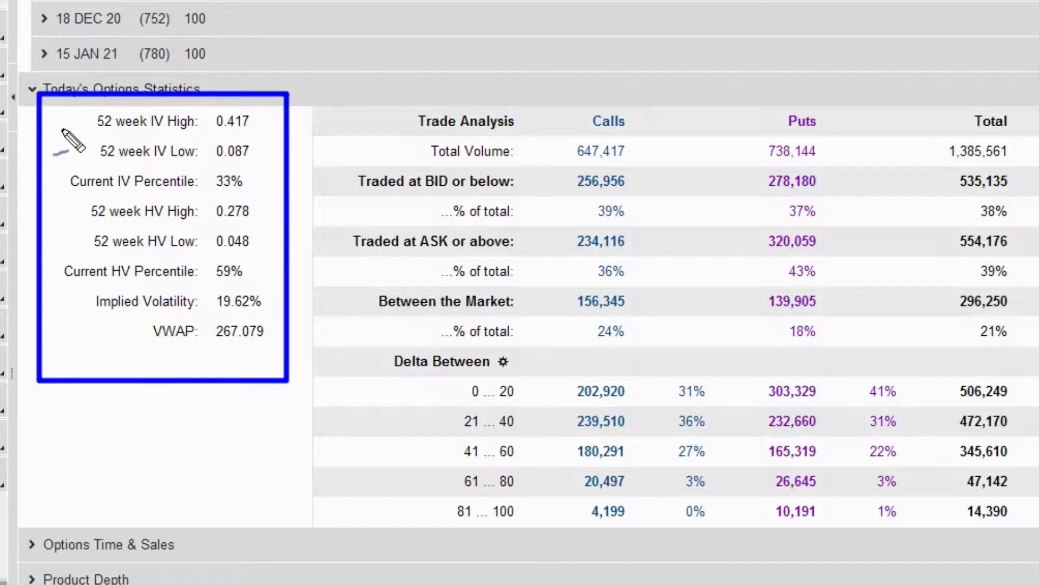
mouse_move(57, 145)
mouse_down()
mouse_move(85, 117)
mouse_move(57, 159)
mouse_move(88, 161)
mouse_up()
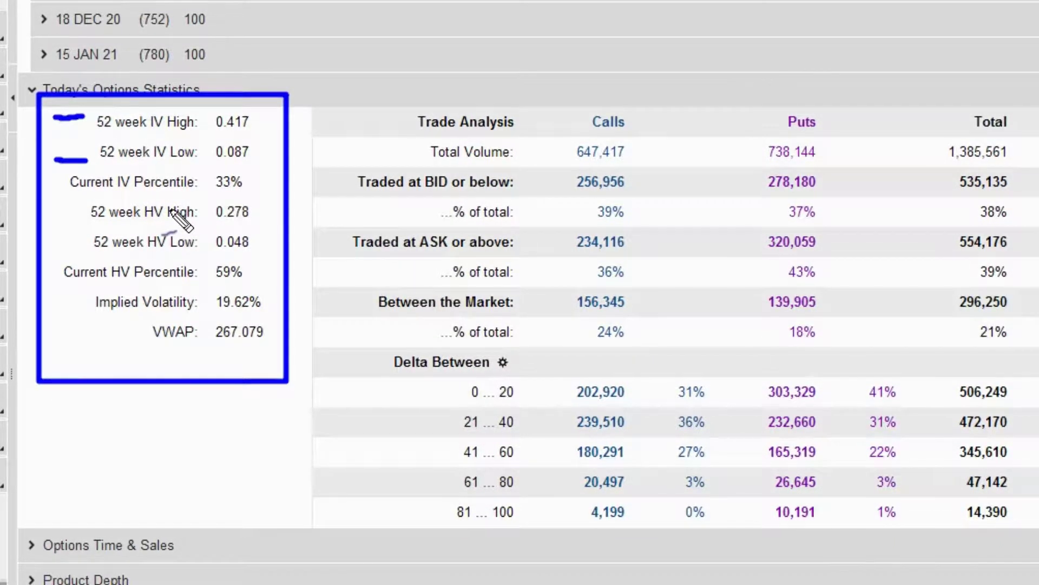
drag(217, 191, 240, 190)
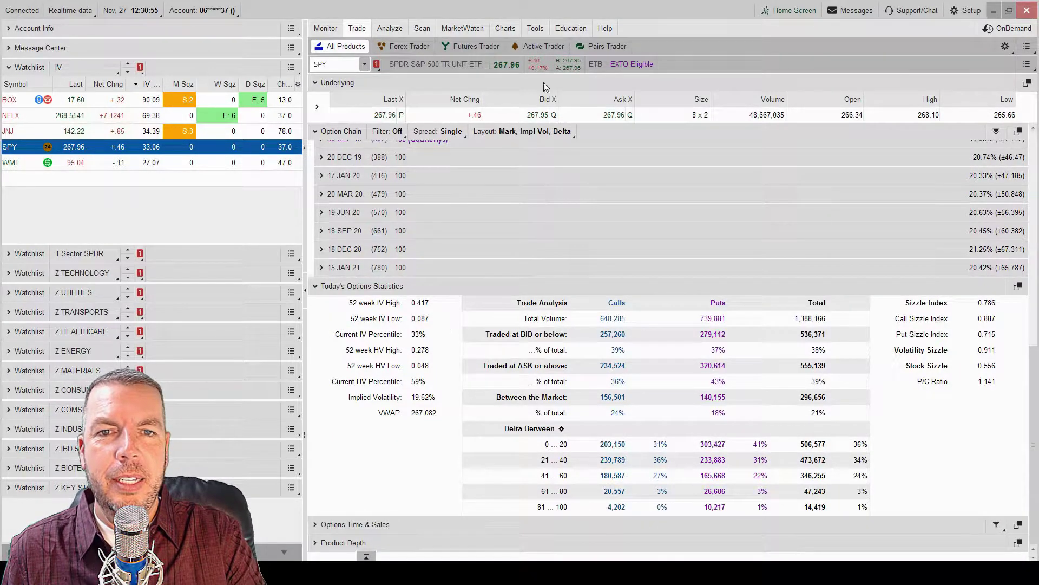
Step: Show the SPY chart with a saved layout containing the IVPCTILE_AND_IV and ImpVolatility studies
click(505, 28)
drag(706, 216, 981, 217)
click(600, 88)
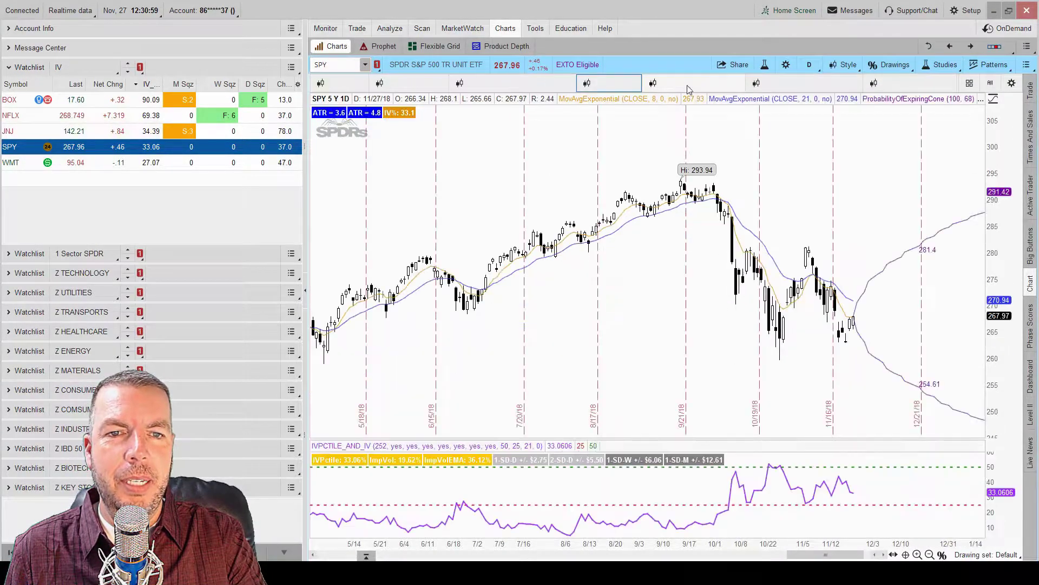
click(653, 83)
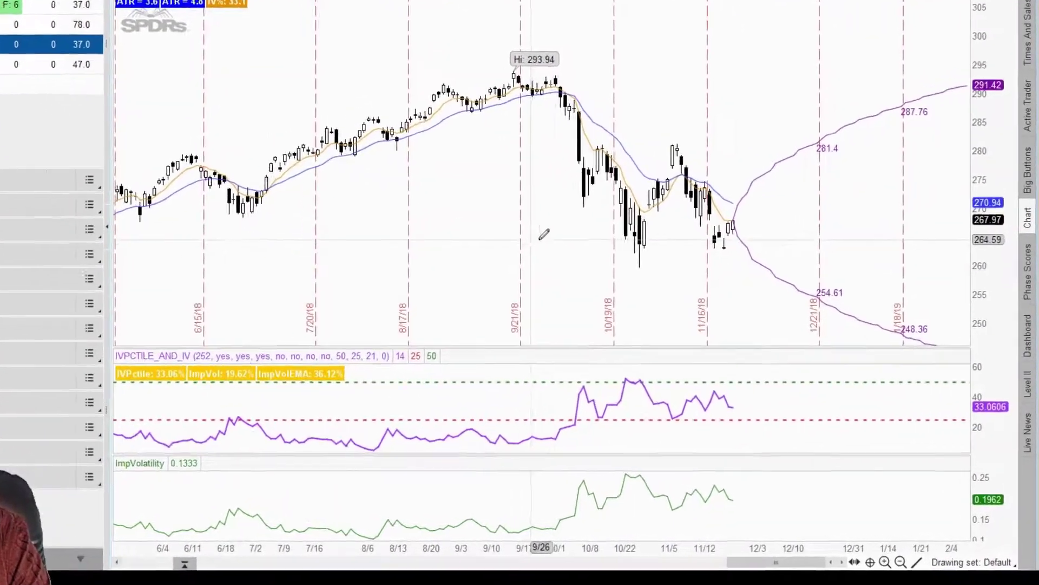
Step: Enlarge the SPY chart's October to November period and point out the current implied volatility and the IV% label
drag(604, 281, 837, 271)
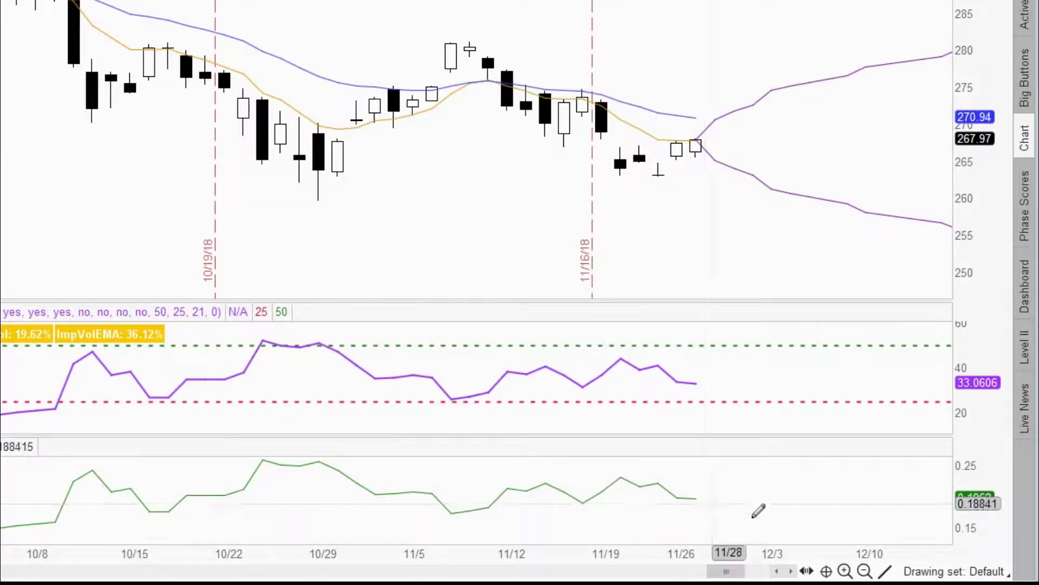
drag(926, 541, 956, 513)
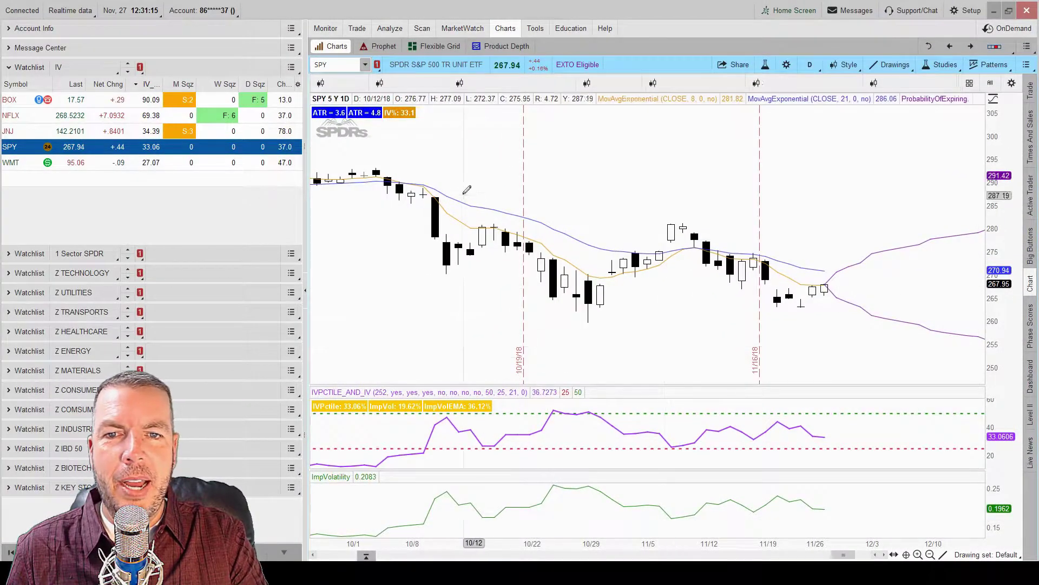
drag(465, 171, 425, 142)
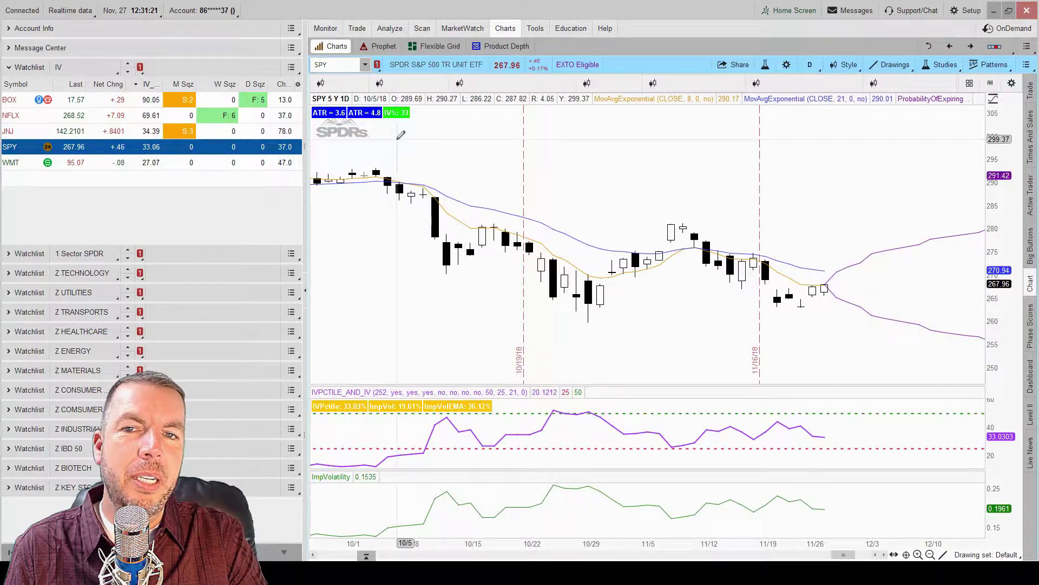
Step: Compare SPY's options statistics with its chart, widening the chart's time range to about April through February
click(356, 28)
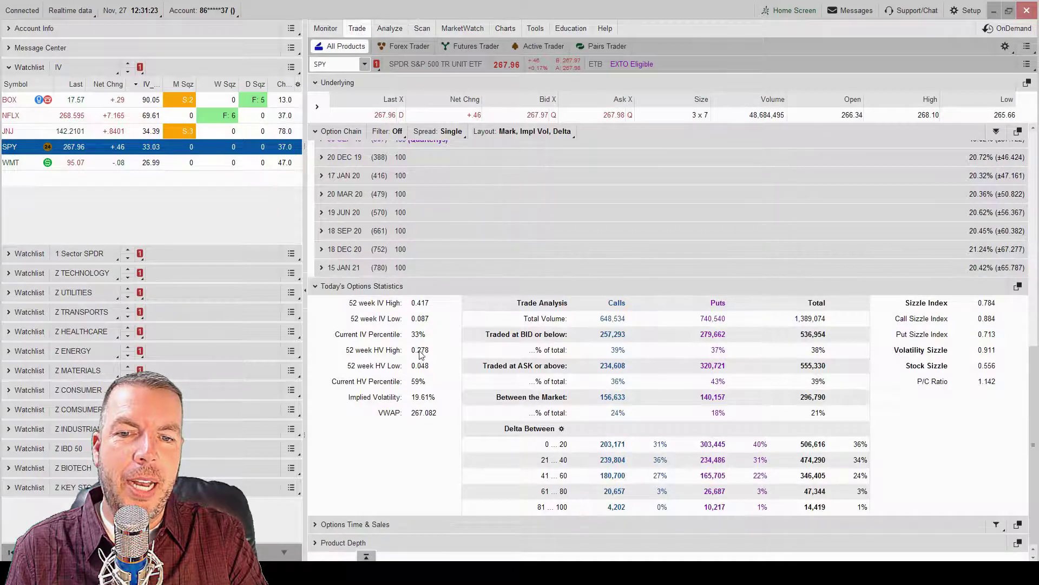
click(505, 28)
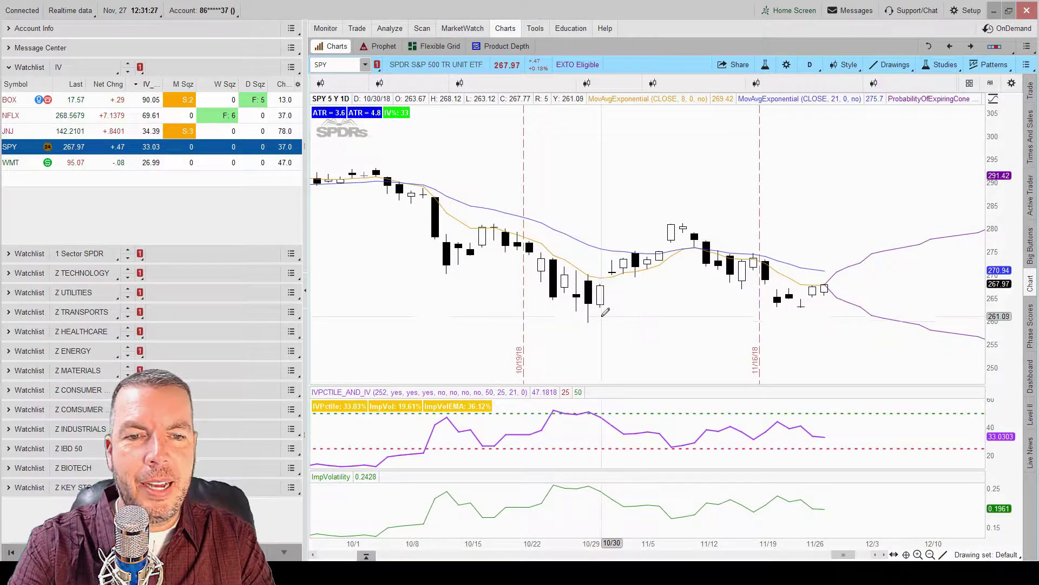
scroll(605, 315, down, 5)
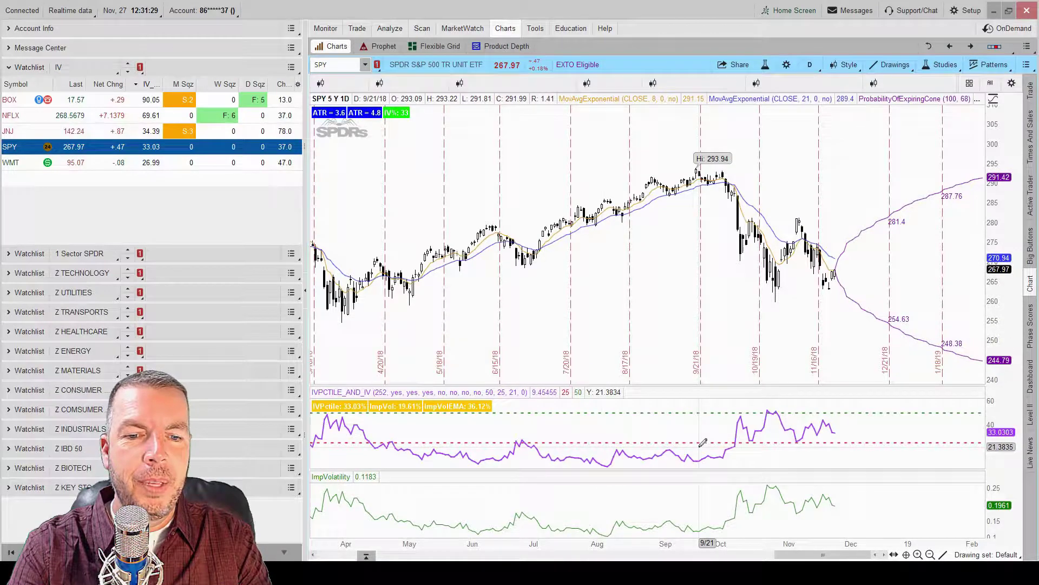
Step: Widen the SPY chart to about May 2017 through February 2019, mark ImpVolatility's high, low and current level, and point out the IV% label
scroll(703, 443, down, 3)
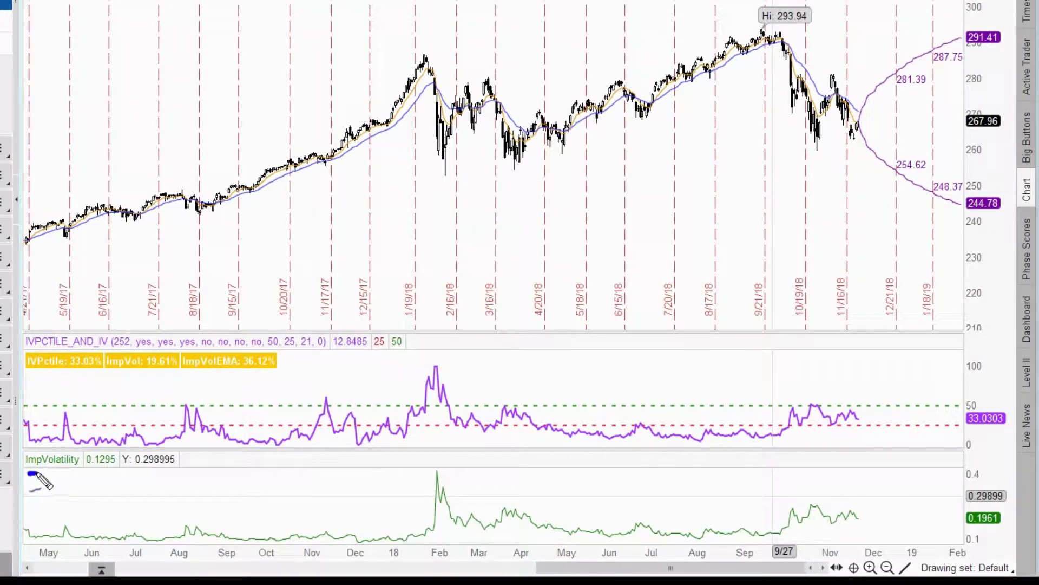
drag(30, 473, 70, 472)
mouse_move(831, 494)
mouse_down()
mouse_move(685, 491)
mouse_move(679, 503)
mouse_move(694, 508)
mouse_up()
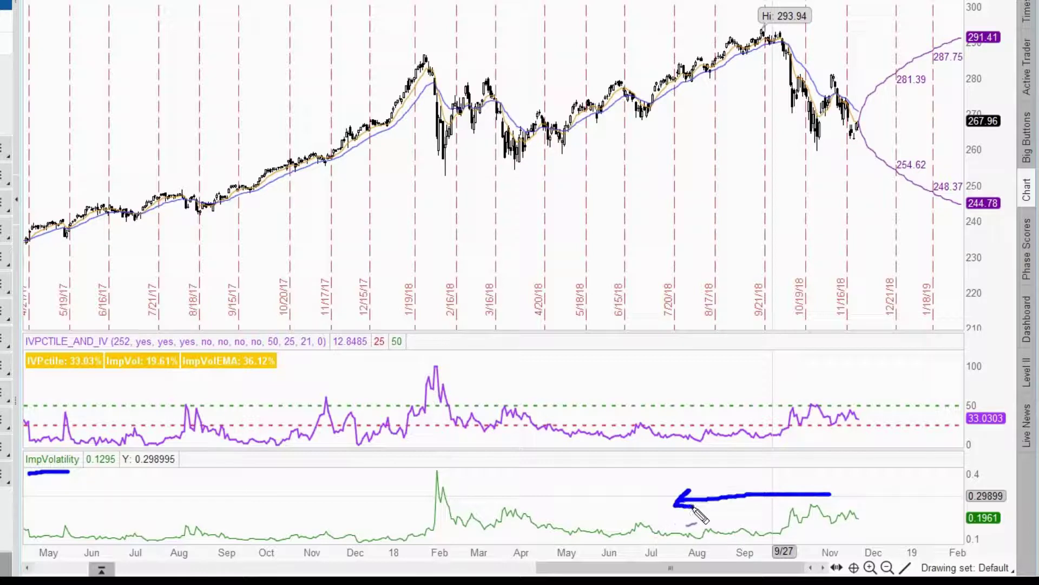
drag(431, 466, 443, 466)
drag(690, 541, 711, 542)
drag(862, 517, 874, 517)
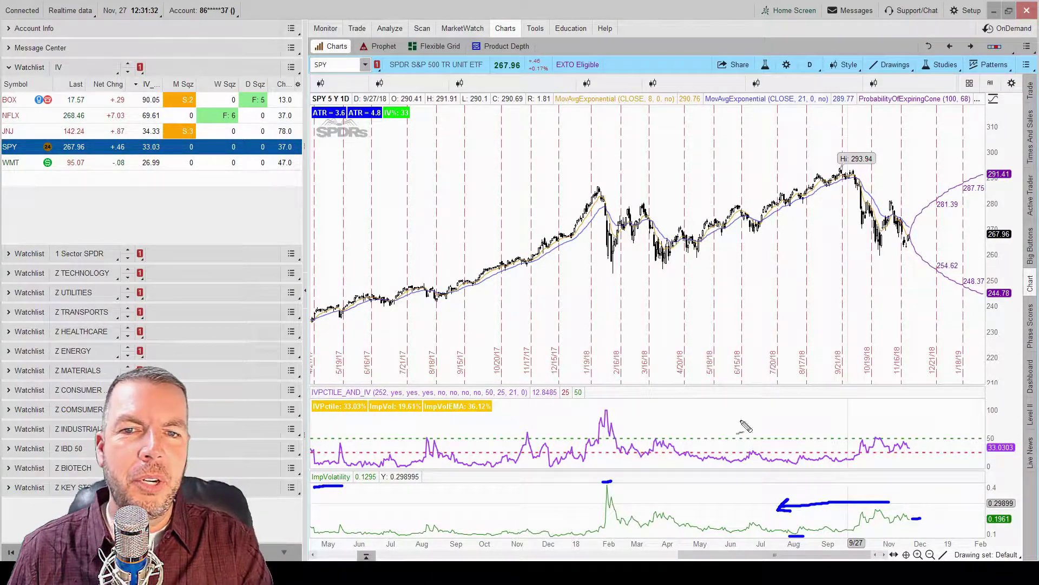
drag(472, 191, 413, 131)
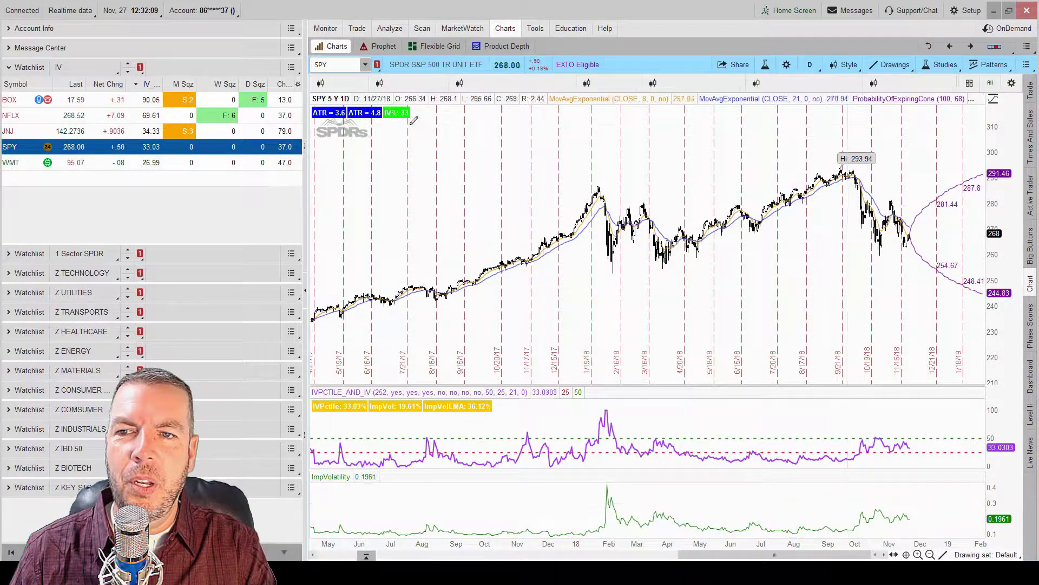
Step: Show the BOX chart enlarged to about September through January and point out its IV% label
click(145, 101)
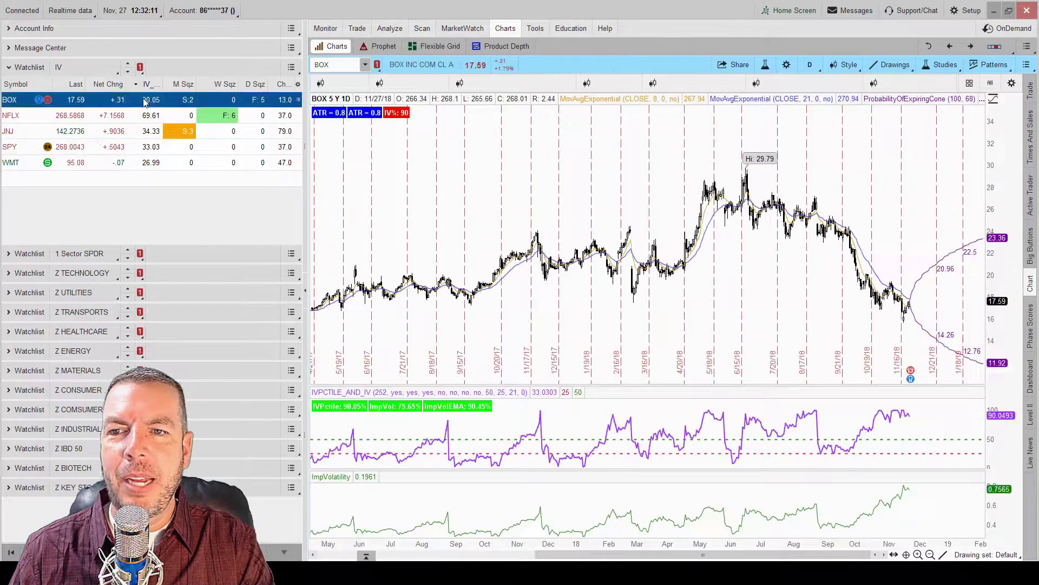
drag(826, 188, 952, 198)
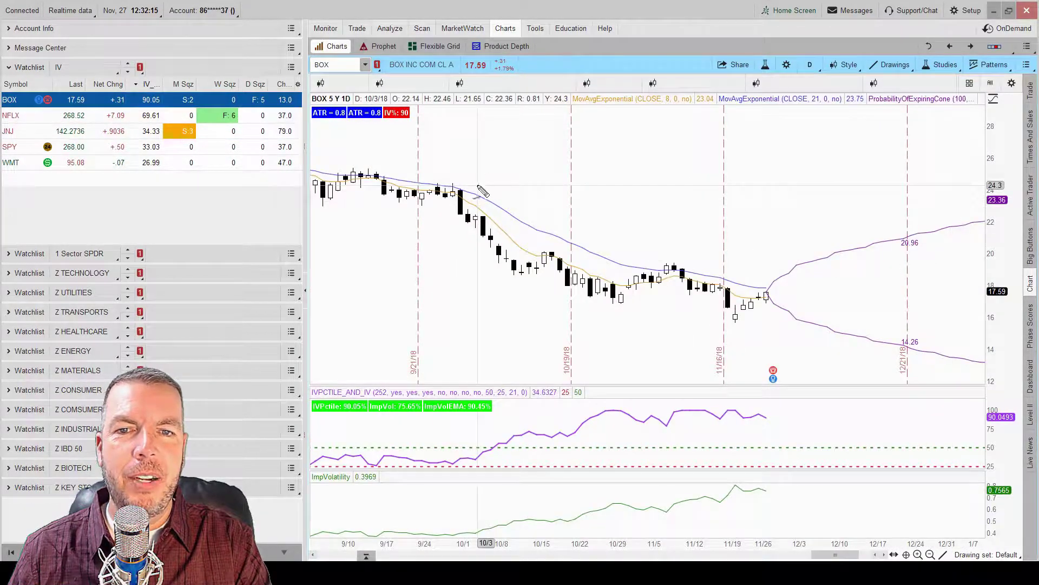
drag(477, 179, 418, 134)
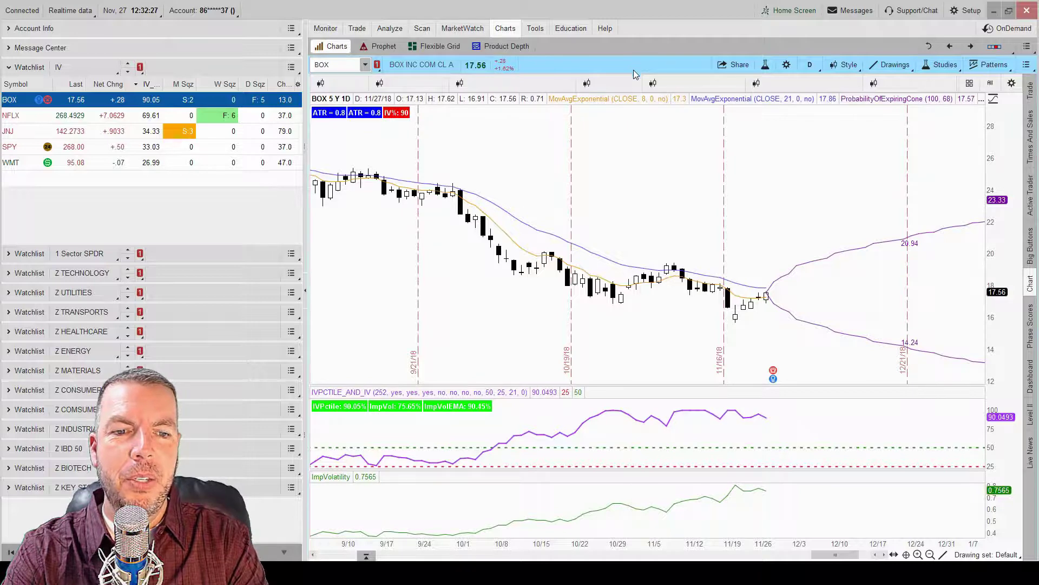
Step: Enlarge BOX's October to December period, mark the ImpVolatility peak and current level, and draw an arrow to the IV% label
scroll(655, 167, down, 2)
scroll(715, 394, down, 2)
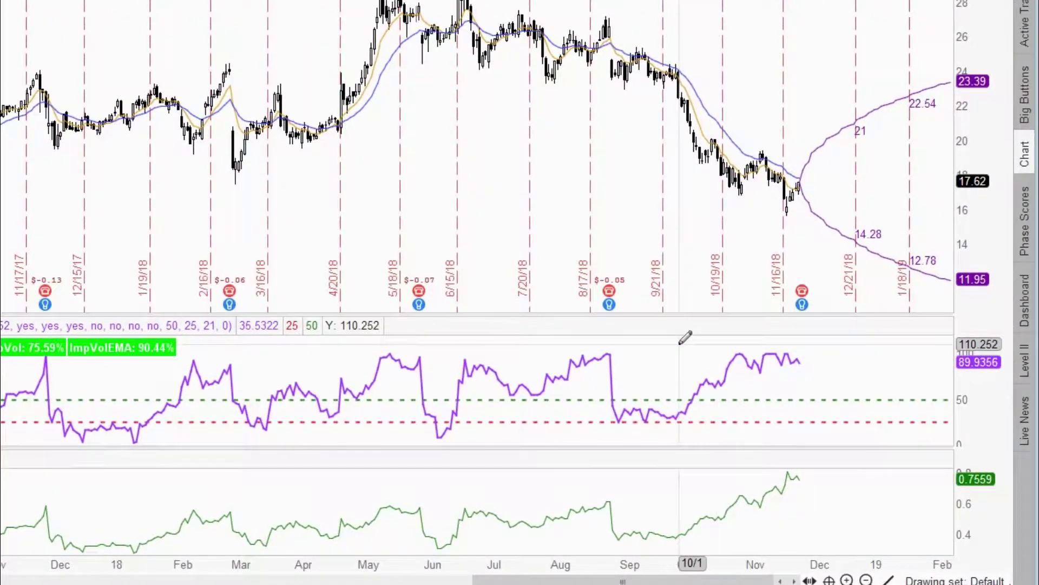
drag(680, 343, 867, 346)
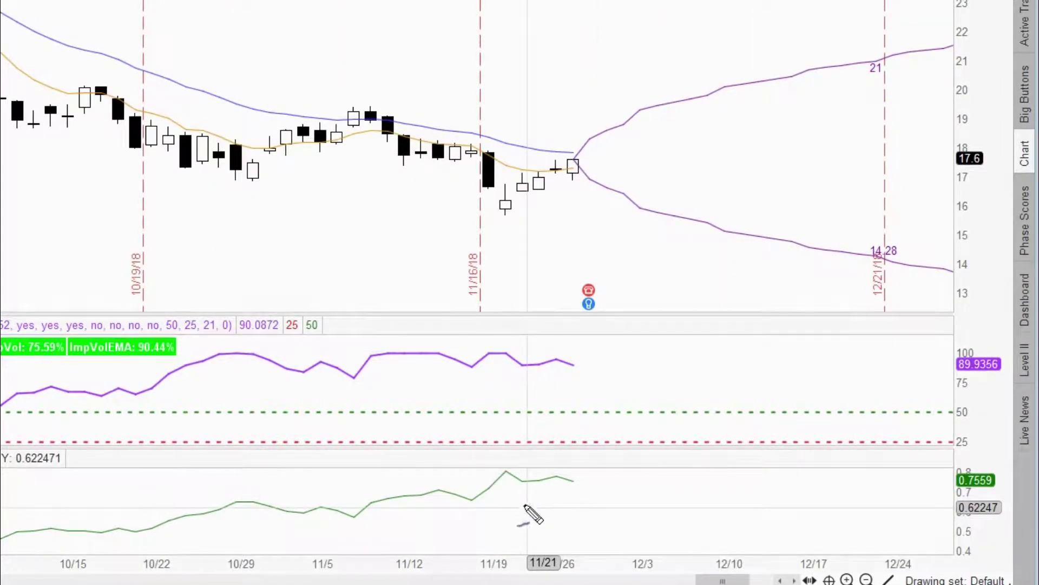
drag(505, 472, 581, 483)
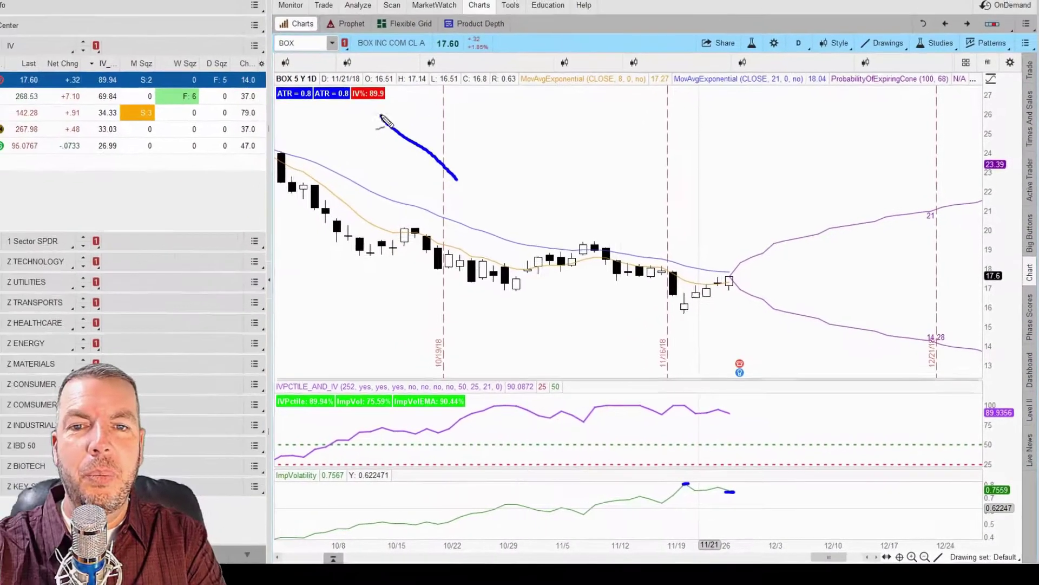
mouse_move(385, 120)
mouse_down()
mouse_move(390, 109)
mouse_move(369, 124)
mouse_up()
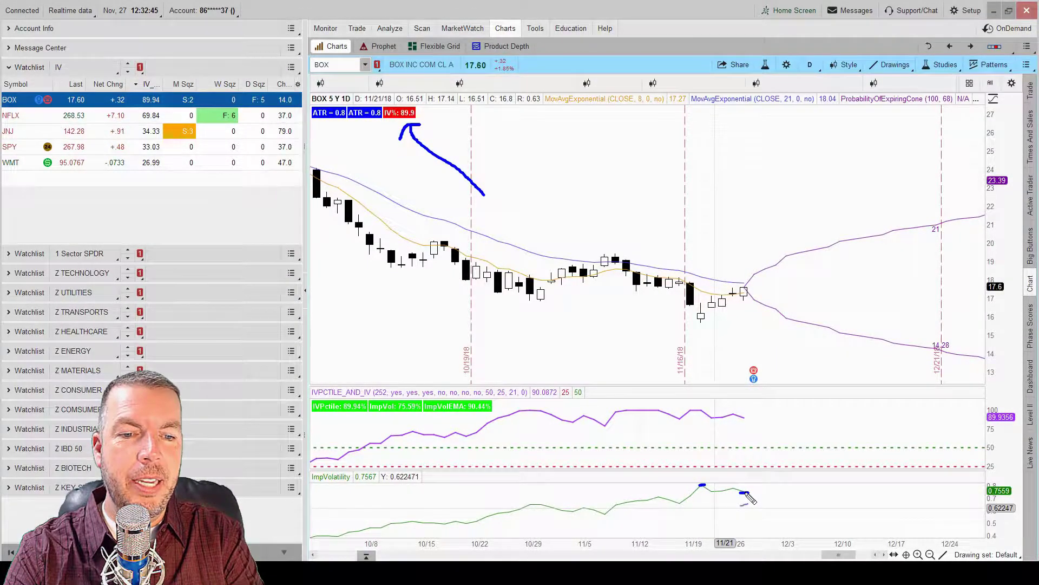
drag(748, 493, 758, 478)
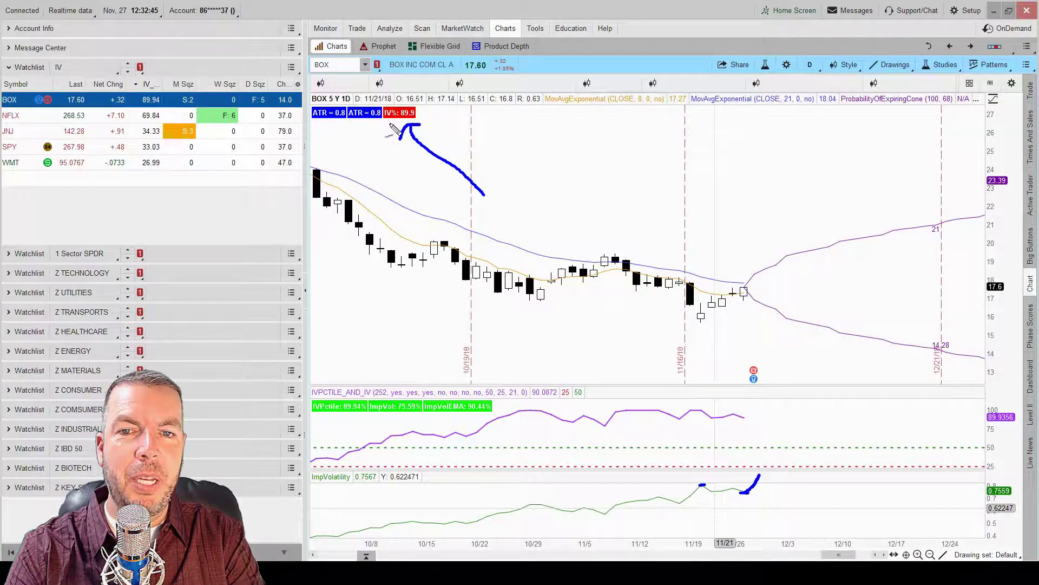
mouse_move(390, 124)
mouse_down()
mouse_move(420, 125)
mouse_move(404, 132)
mouse_up()
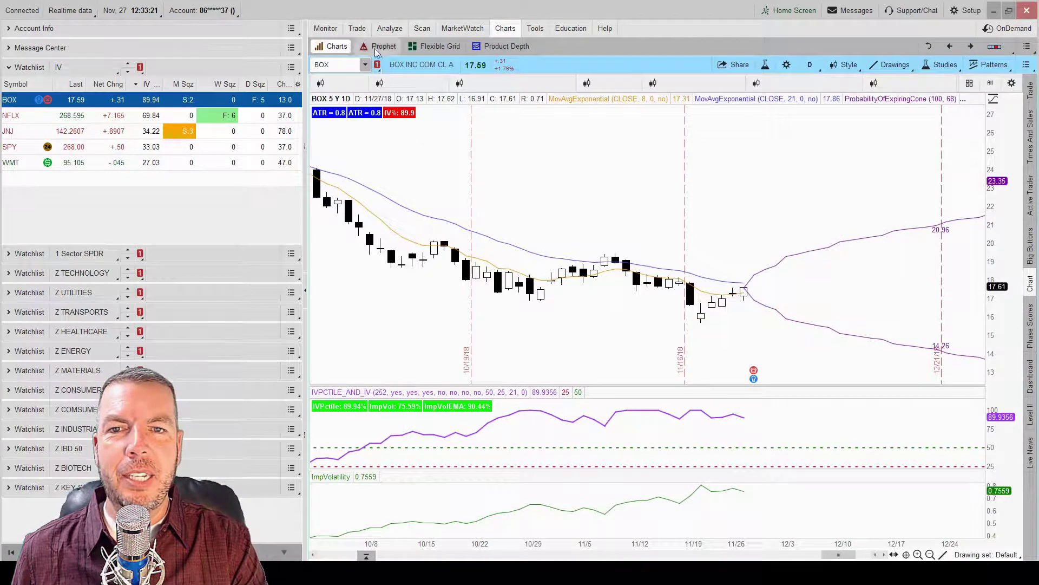
Step: Compare the IV% label on BOX's chart with the Current IV Percentile in its options statistics, pointing out both
click(359, 28)
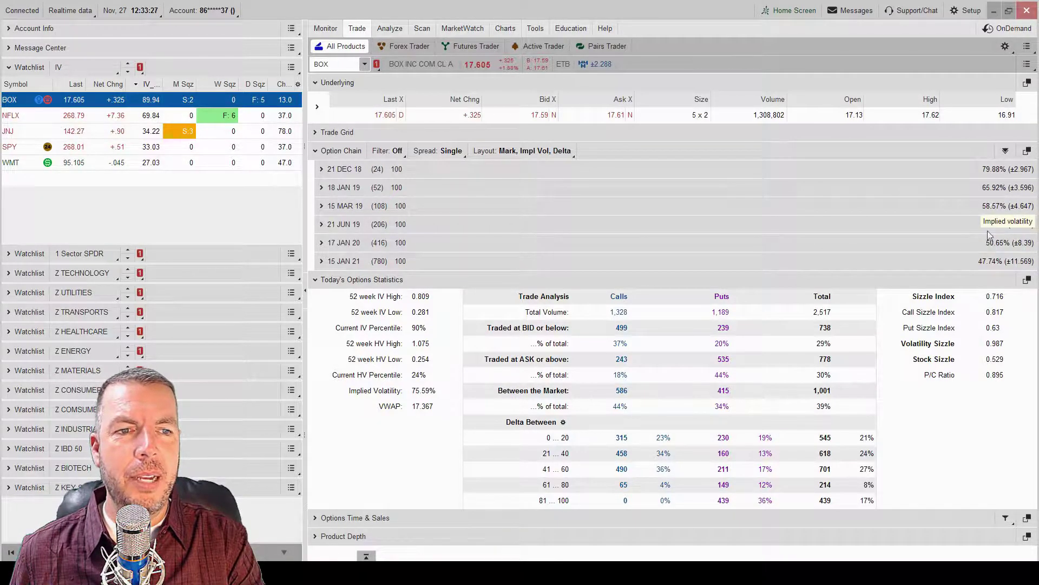
click(505, 28)
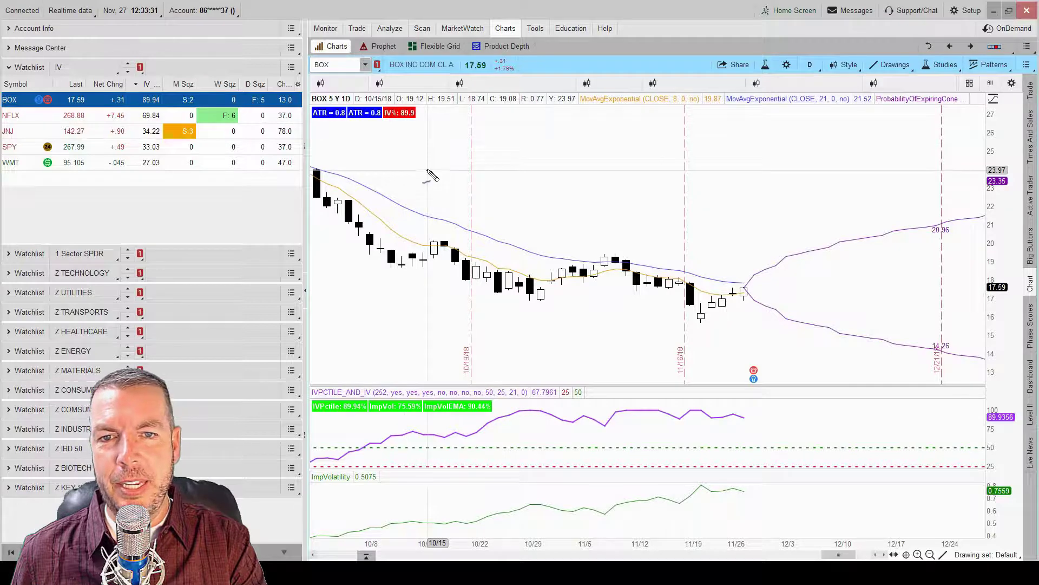
mouse_move(426, 167)
mouse_down()
mouse_move(412, 127)
mouse_move(417, 134)
mouse_up()
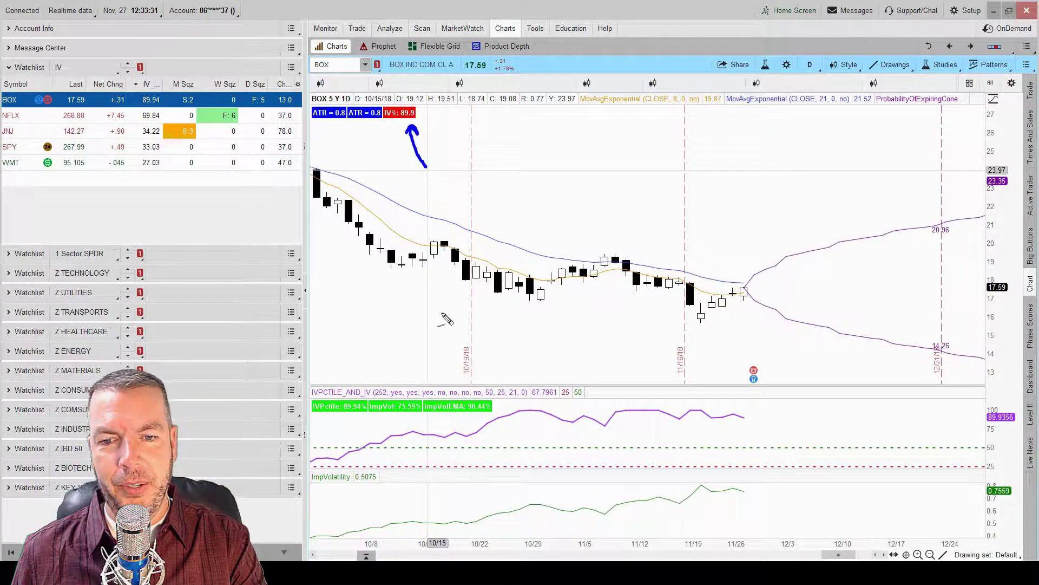
key(Escape)
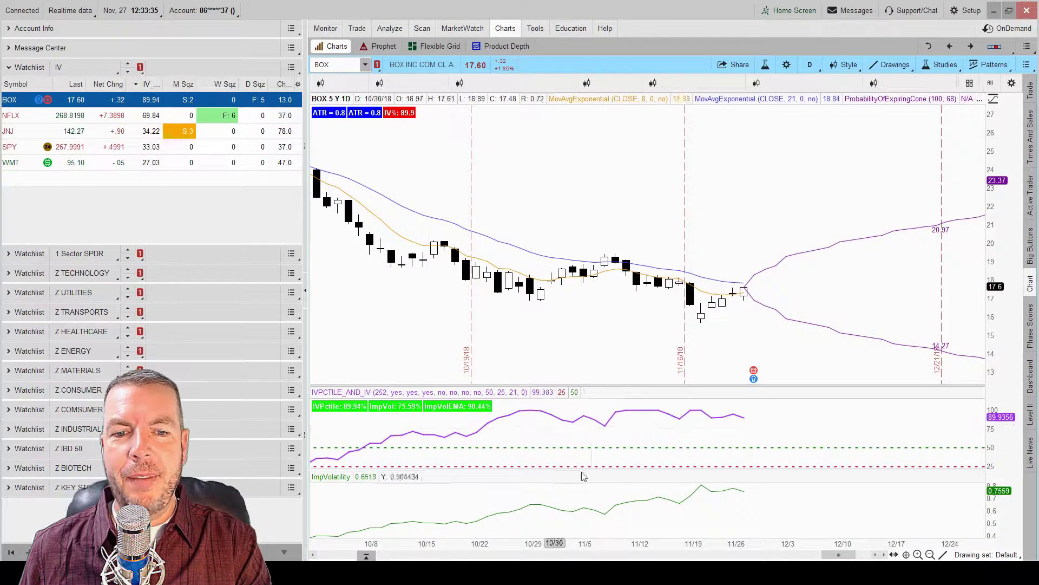
click(357, 28)
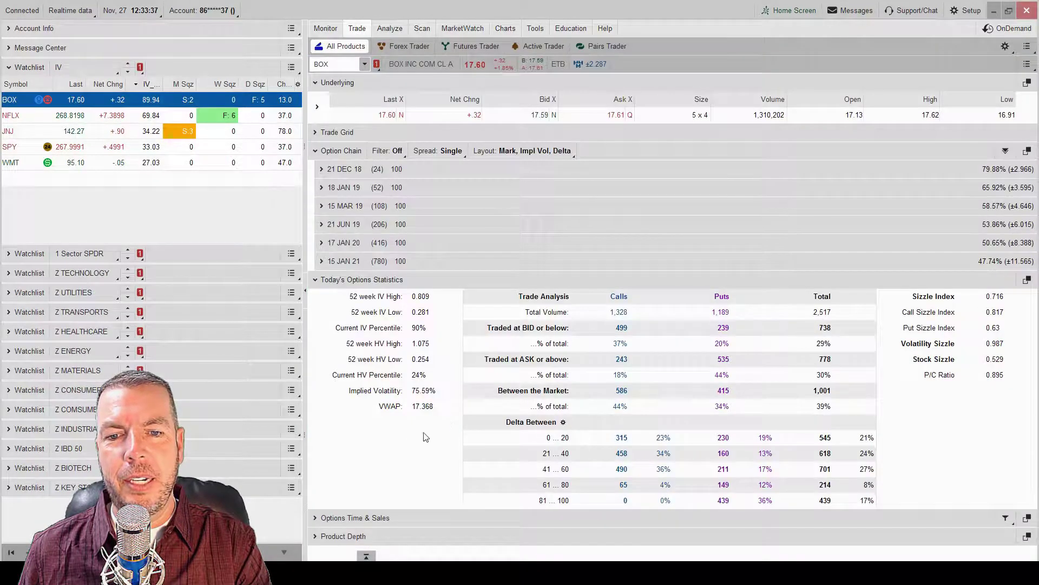
mouse_move(396, 427)
mouse_down()
mouse_move(418, 338)
mouse_move(428, 347)
mouse_move(419, 332)
mouse_move(412, 347)
mouse_up()
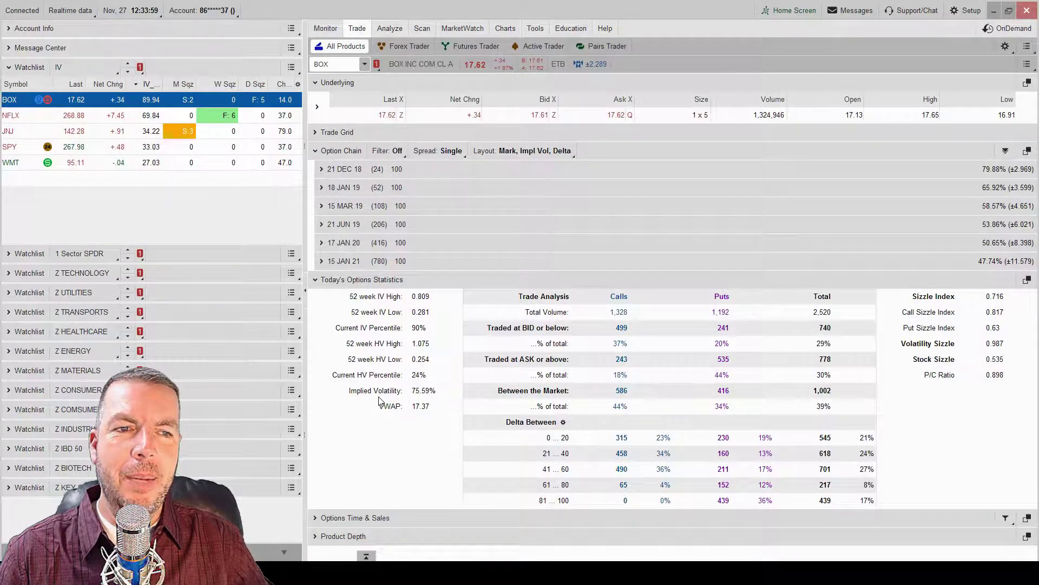
Step: Collapse Today's Options Statistics, load NFLX's option chain, box the implied volatility column and underline the 30 NOV 18 expiration with its implied volatility
click(340, 282)
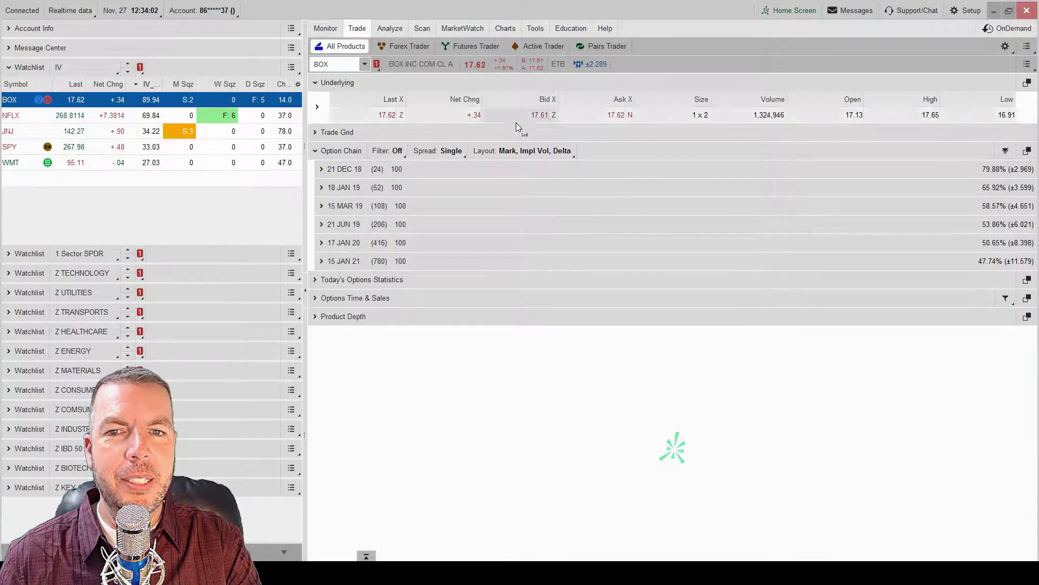
click(15, 115)
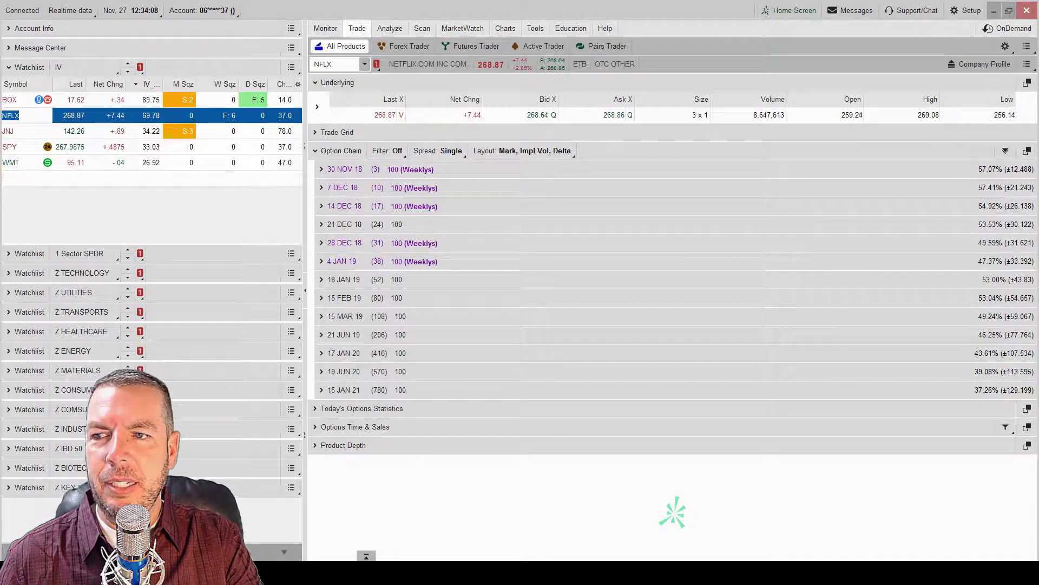
drag(942, 112, 1037, 410)
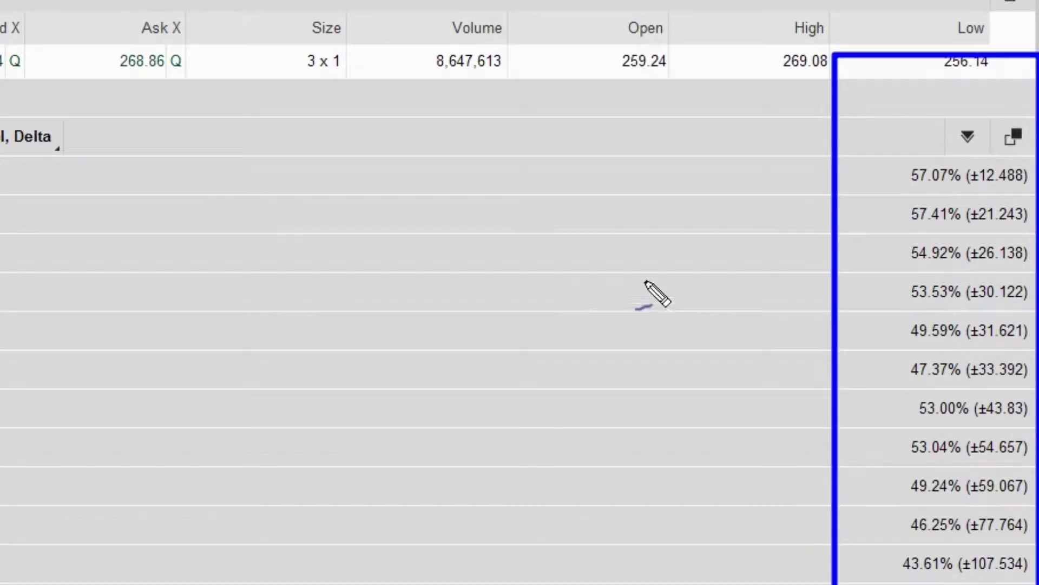
drag(918, 191, 952, 191)
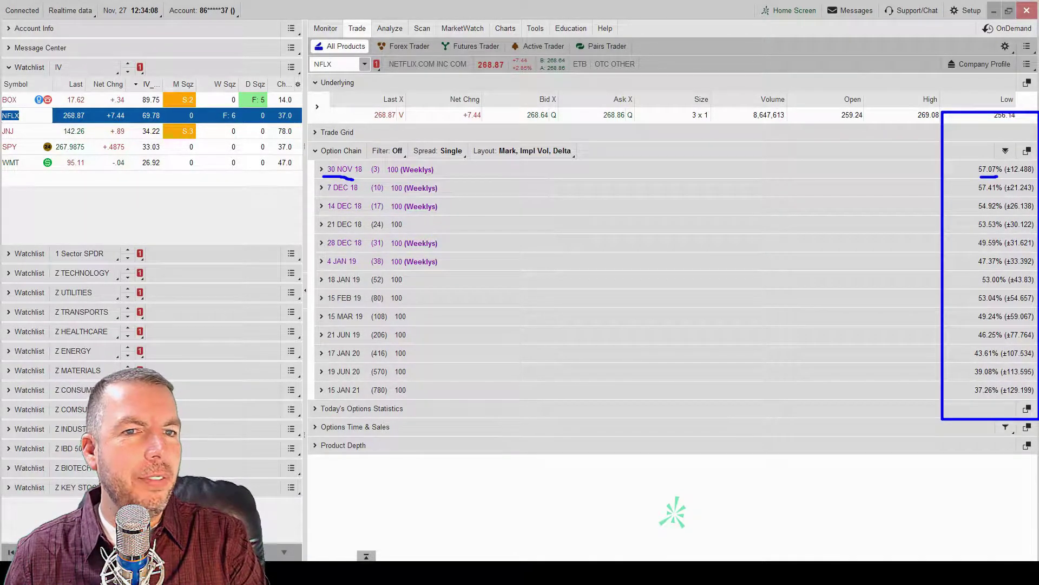
Step: Switch to the Google Slides presentation with the normal distribution curve, maximize its window and present the slide full screen
key(alt+Tab)
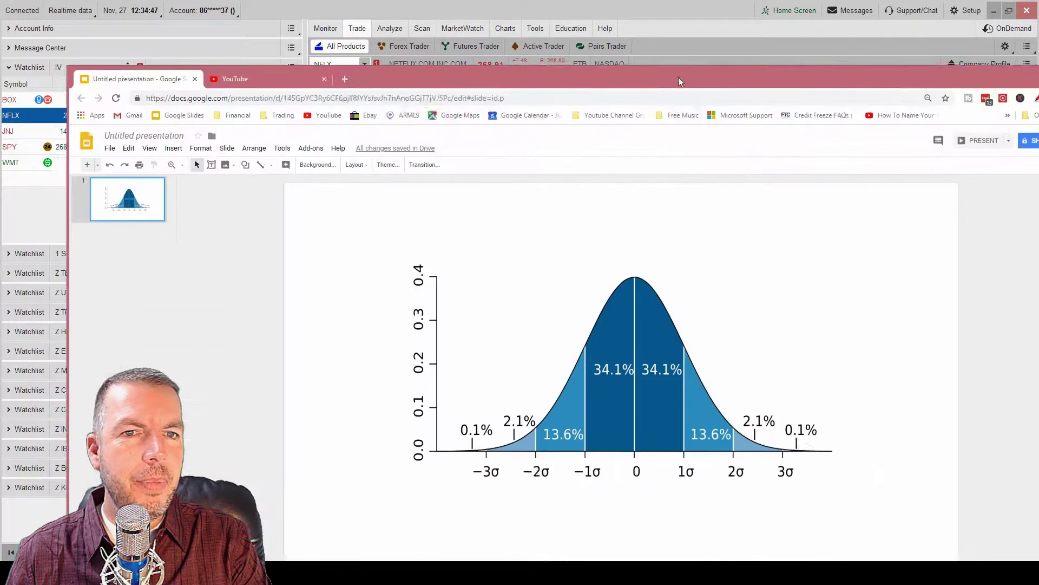
double_click(639, 75)
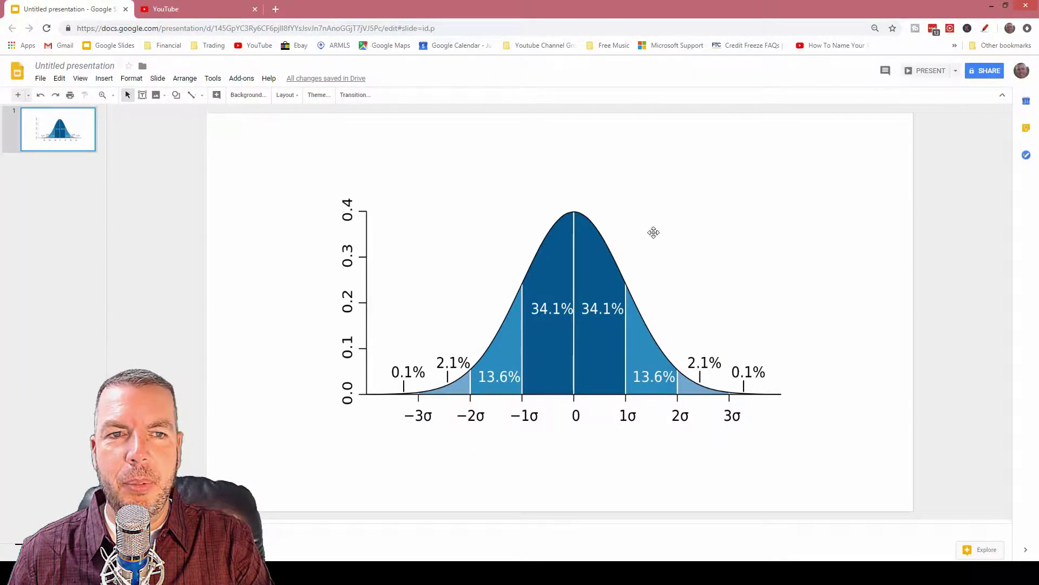
click(939, 74)
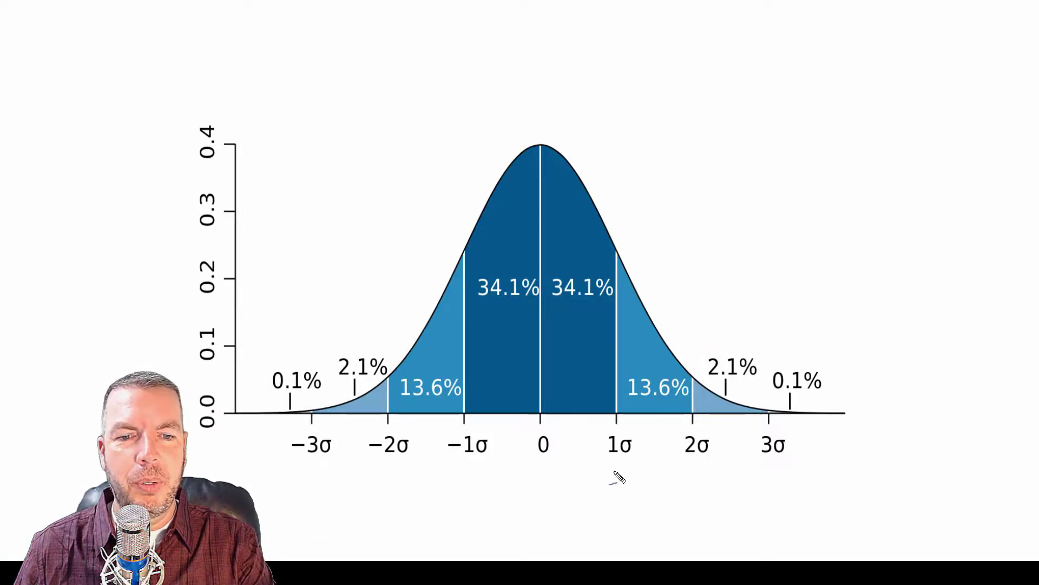
Step: Underline −1σ and 1σ on the bell curve, write 68.2 beneath them and write 100 above the peak
drag(609, 465, 631, 464)
mouse_move(463, 463)
mouse_down()
mouse_move(490, 463)
mouse_move(552, 513)
mouse_move(546, 486)
mouse_move(601, 505)
mouse_up()
click(557, 509)
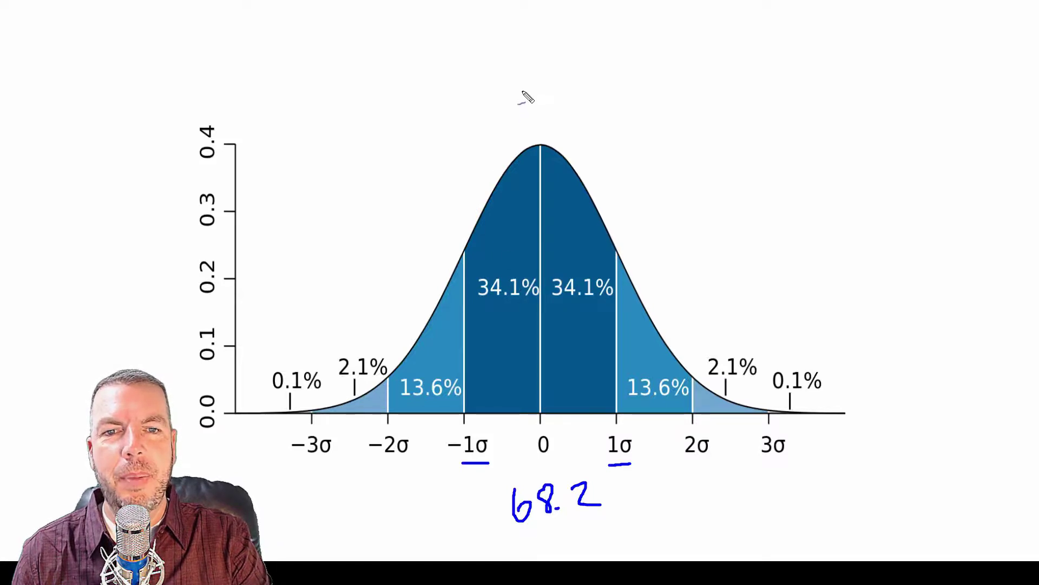
mouse_move(523, 91)
mouse_down()
mouse_move(524, 118)
mouse_move(545, 103)
mouse_move(540, 93)
mouse_move(553, 113)
mouse_move(554, 100)
mouse_up()
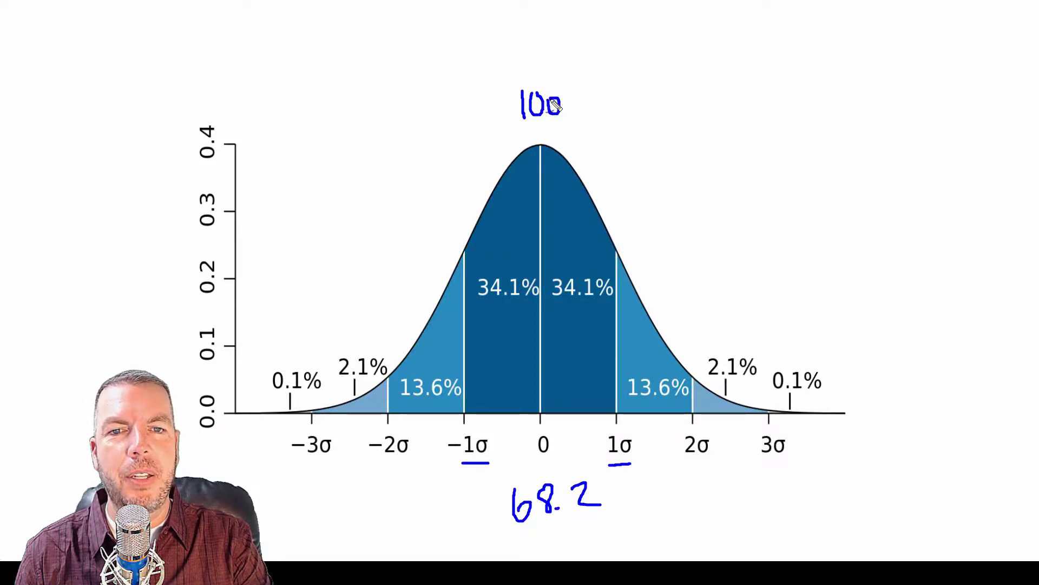